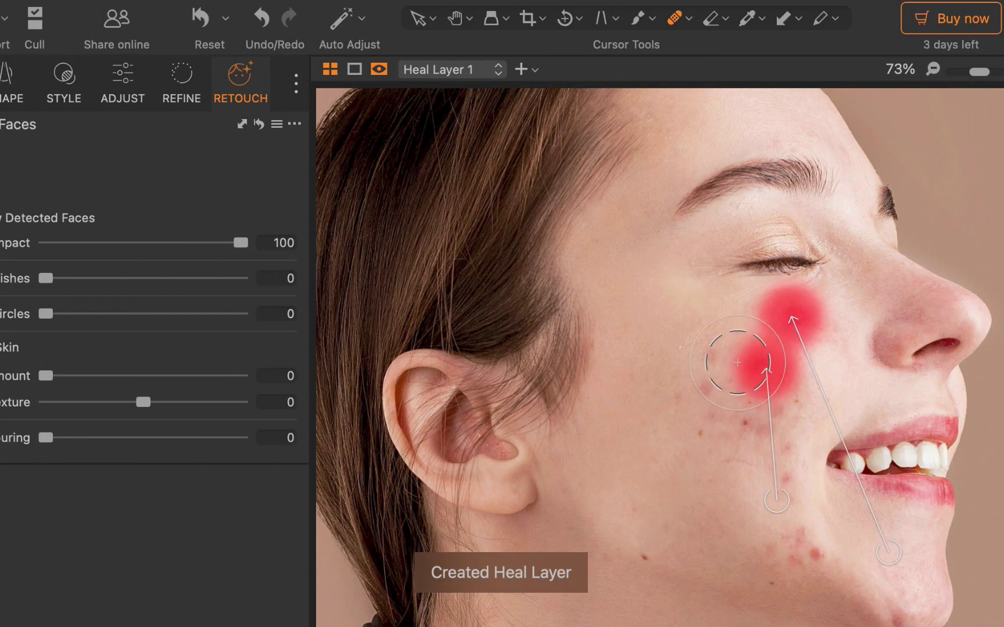
Step: Heal the cheek and chin blemishes, using a smaller brush for the small chin spot
{"action": "mouse_move", "coordinate": [728, 359]}
{"action": "left_mouse_down"}
{"action": "mouse_move", "coordinate": [708, 392]}
{"action": "mouse_move", "coordinate": [710, 423]}
{"action": "mouse_move", "coordinate": [774, 411]}
{"action": "mouse_move", "coordinate": [772, 468]}
{"action": "left_mouse_up"}
{"action": "left_click", "coordinate": [773, 471]}
{"action": "left_click", "coordinate": [804, 552]}
{"action": "left_click", "coordinate": [646, 544]}
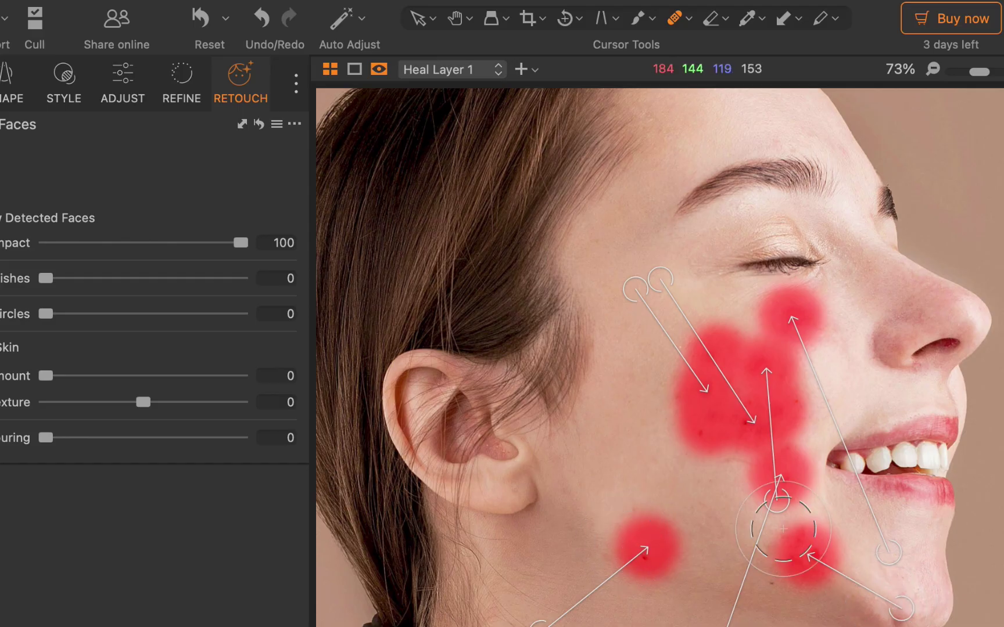
{"action": "scroll", "coordinate": [889, 531], "scroll_direction": "up", "scroll_amount": 3}
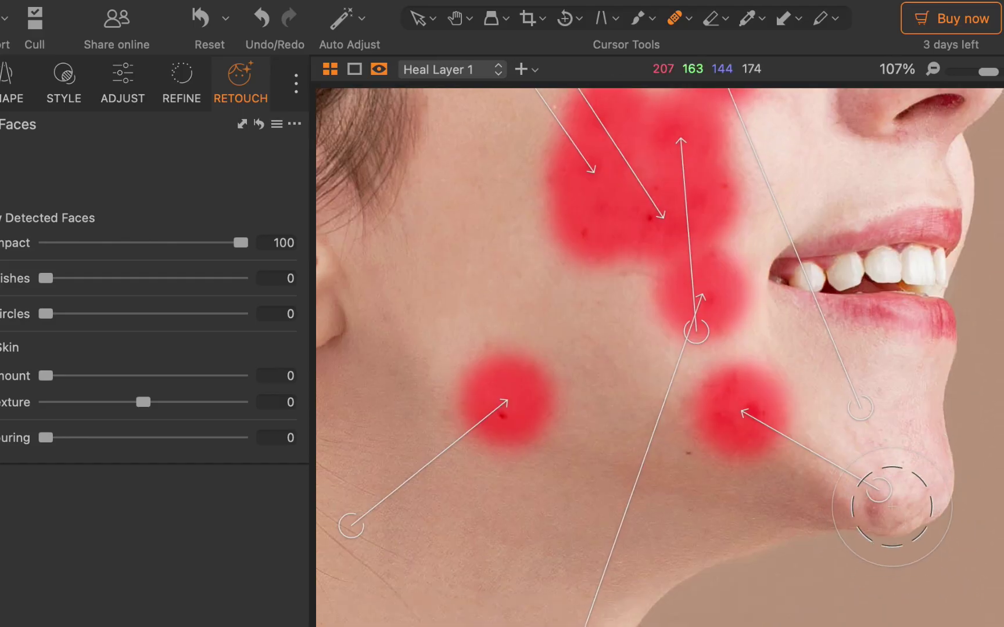
{"action": "key", "text": "bracketleft"}
{"action": "key", "text": "bracketleft"}
{"action": "key", "text": "bracketleft"}
{"action": "left_click", "coordinate": [874, 509]}
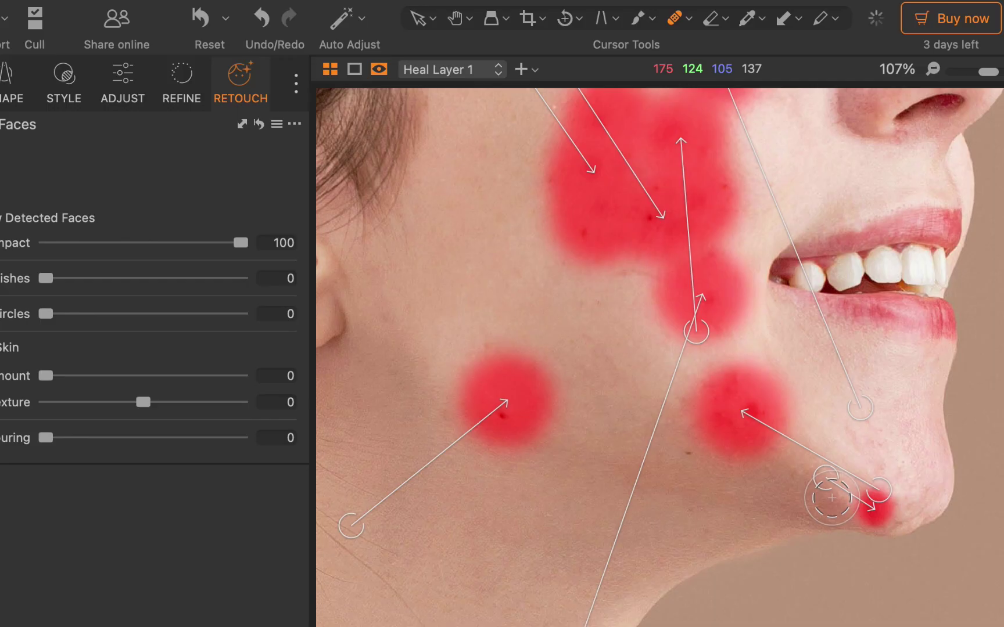
{"action": "scroll", "coordinate": [773, 496], "scroll_direction": "down", "scroll_amount": 5}
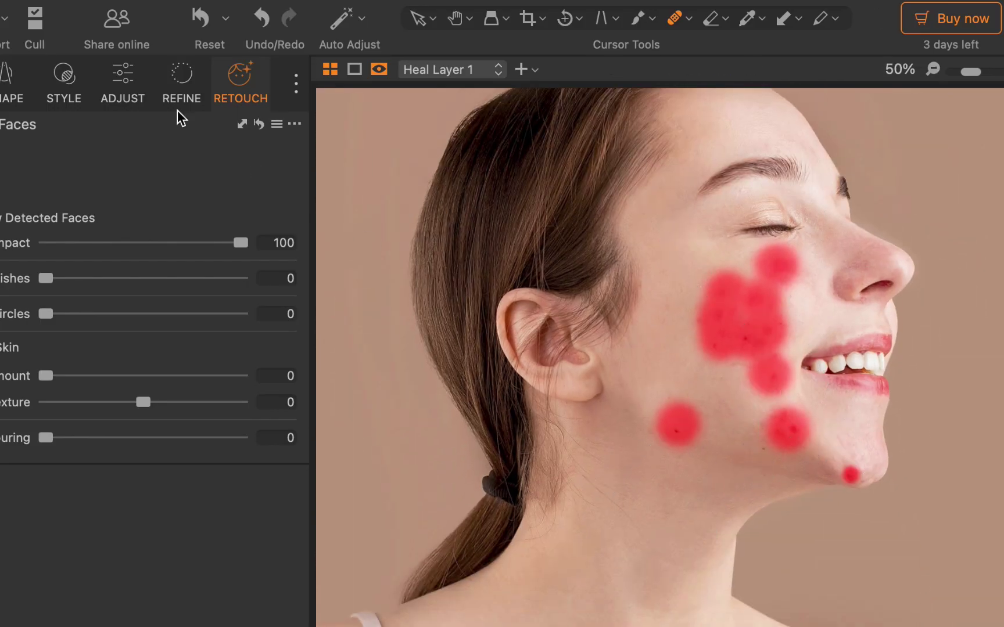
Step: Delete Heal Layer 1 from the Adjust tab's Layers list
{"action": "left_click", "coordinate": [124, 96]}
{"action": "left_click", "coordinate": [61, 295]}
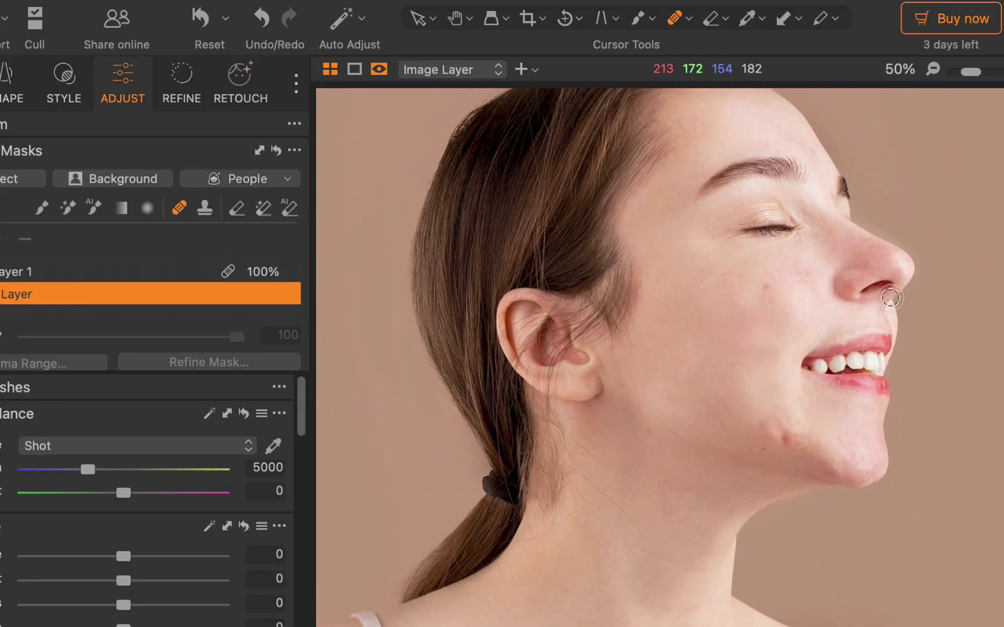
{"action": "scroll", "coordinate": [888, 297], "scroll_direction": "up", "scroll_amount": 3}
{"action": "scroll", "coordinate": [888, 296], "scroll_direction": "down", "scroll_amount": 3}
{"action": "scroll", "coordinate": [890, 298], "scroll_direction": "up", "scroll_amount": 1}
{"action": "scroll", "coordinate": [661, 316], "scroll_direction": "left", "scroll_amount": 2}
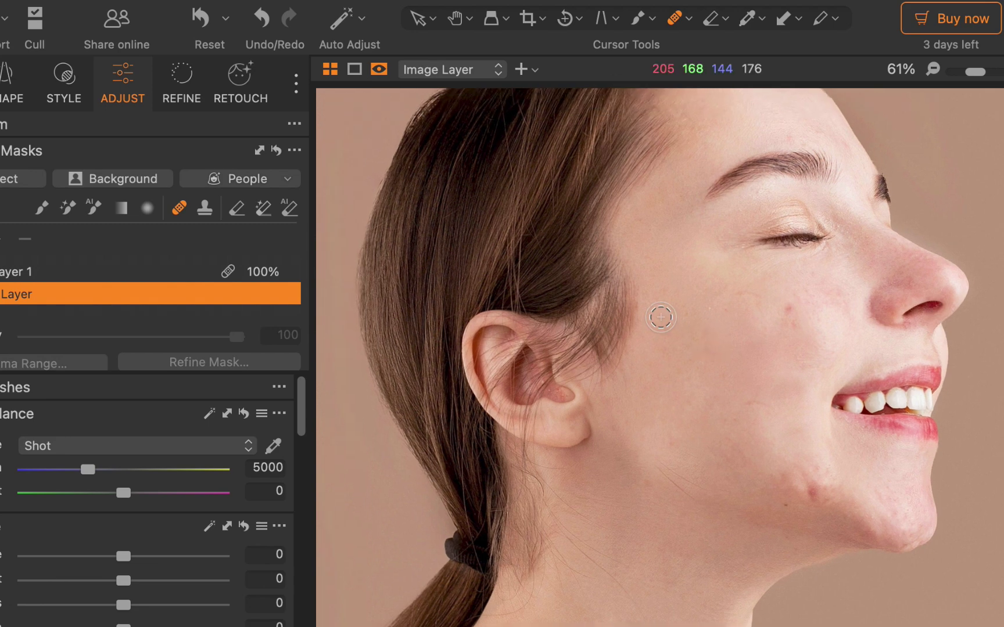
{"action": "left_click", "coordinate": [88, 271]}
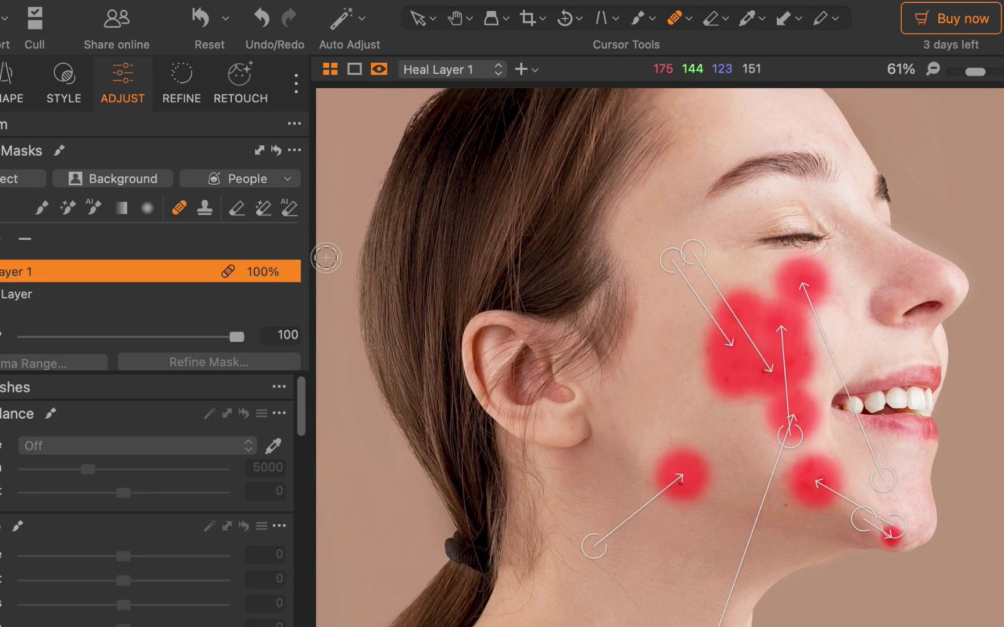
{"action": "left_click", "coordinate": [25, 238]}
Step: Check the tool tab bar's Add Tool Tab options, then remove the Metadata tab
{"action": "right_click", "coordinate": [271, 89]}
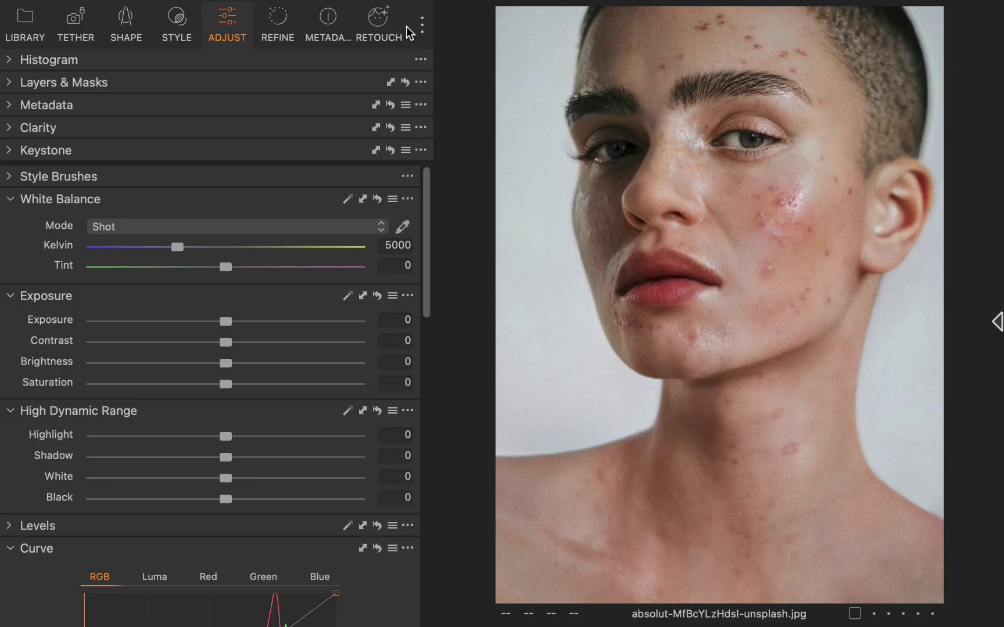
{"action": "right_click", "coordinate": [408, 28]}
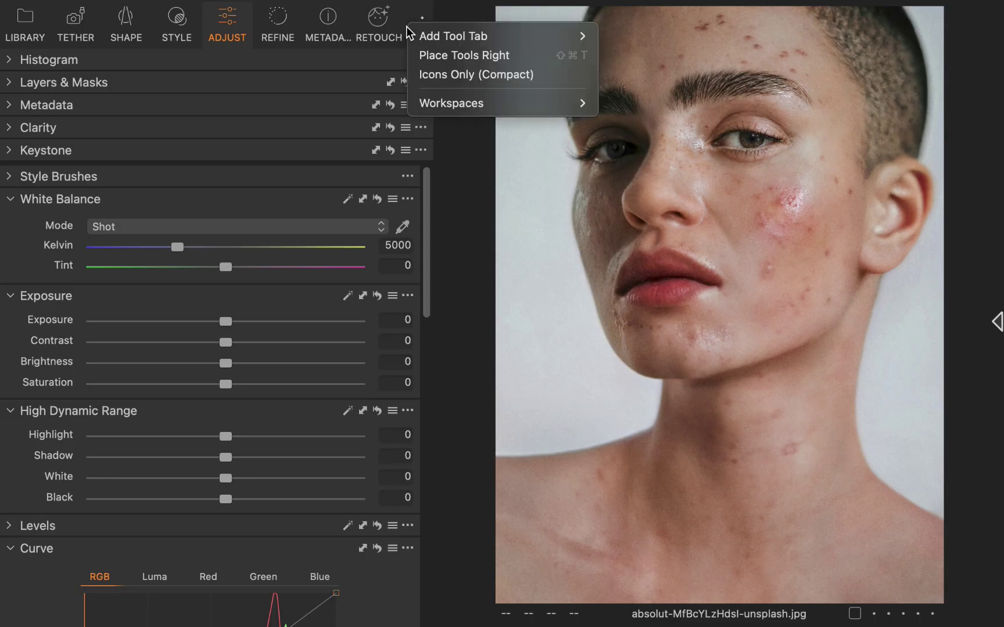
{"action": "mouse_move", "coordinate": [436, 33]}
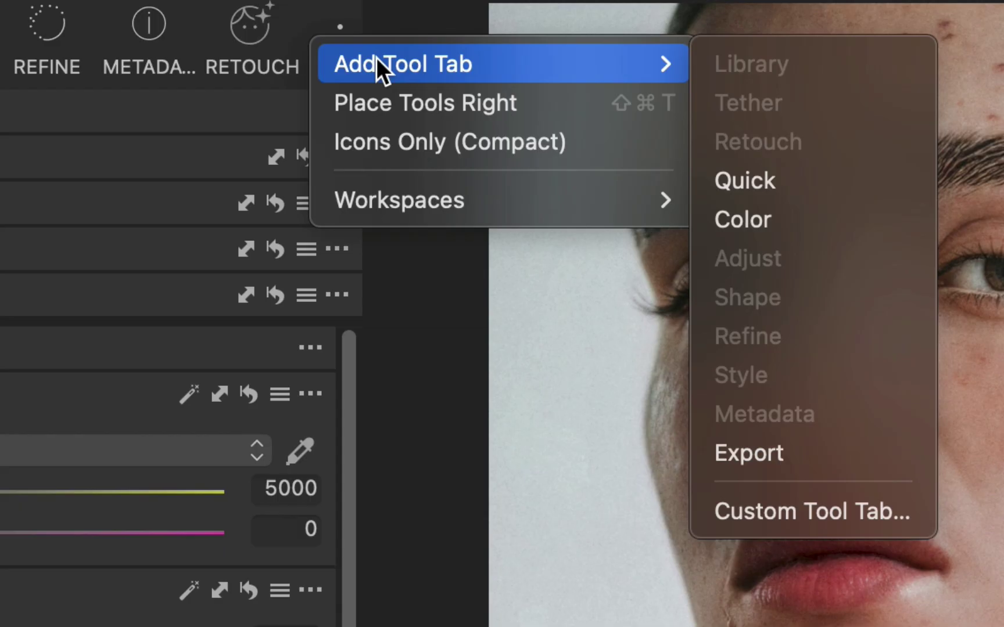
{"action": "key", "text": "Escape"}
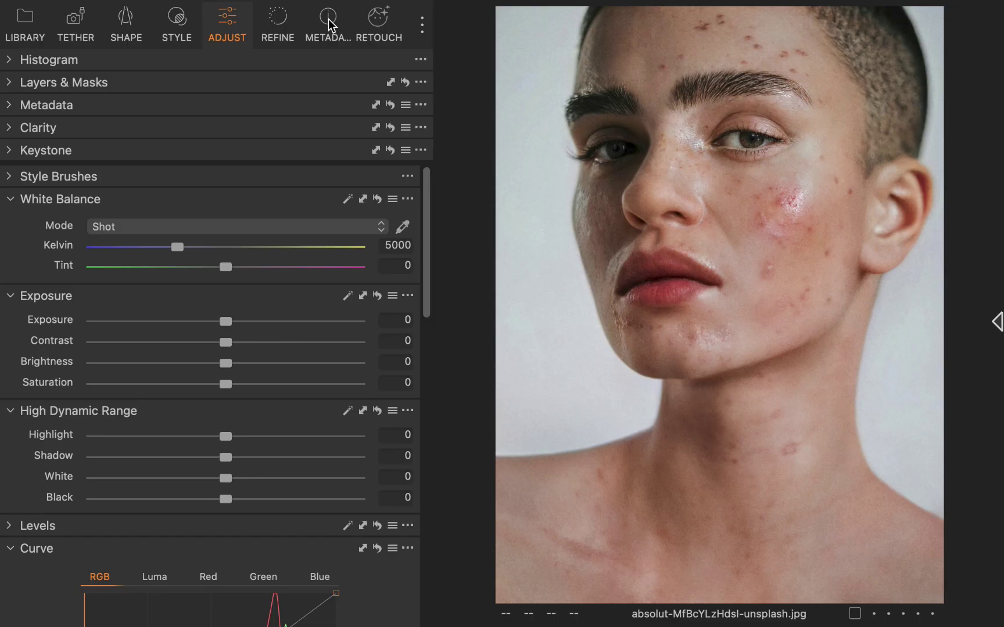
{"action": "right_click", "coordinate": [329, 23]}
{"action": "left_click", "coordinate": [392, 45]}
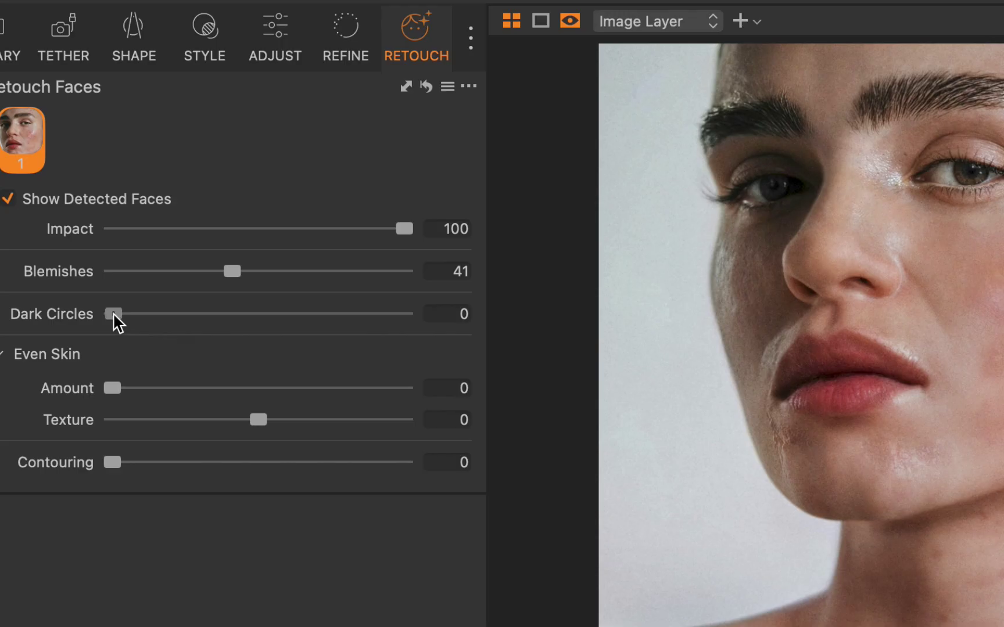
Step: Set Dark Circles to 83, Even Skin Amount to 92 and Texture to 50
{"action": "mouse_move", "coordinate": [116, 316]}
{"action": "left_mouse_down"}
{"action": "mouse_move", "coordinate": [388, 322]}
{"action": "mouse_move", "coordinate": [378, 320]}
{"action": "left_mouse_up"}
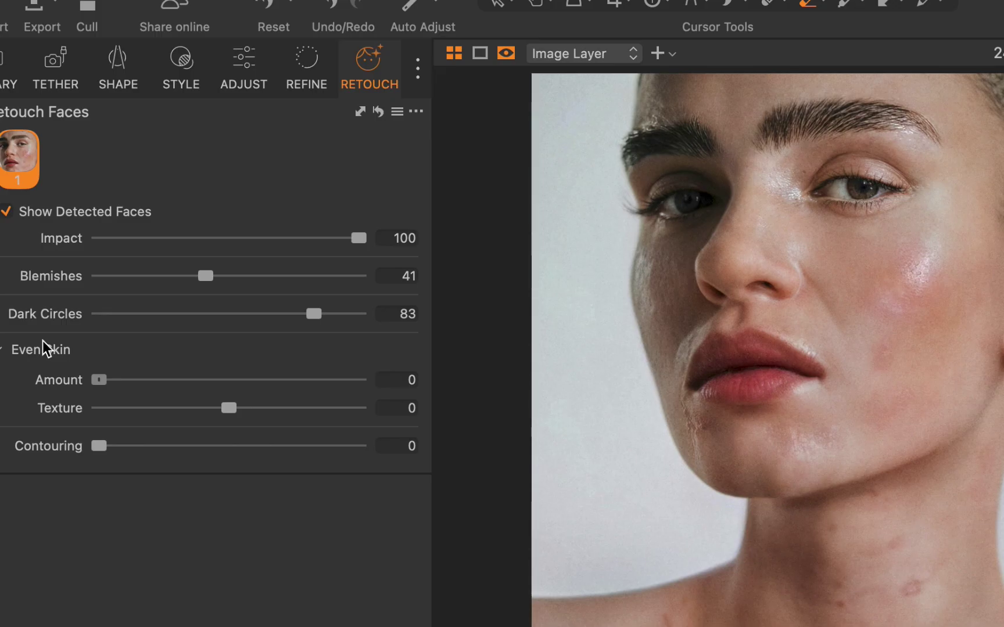
{"action": "left_click_drag", "start_coordinate": [99, 380], "coordinate": [343, 355]}
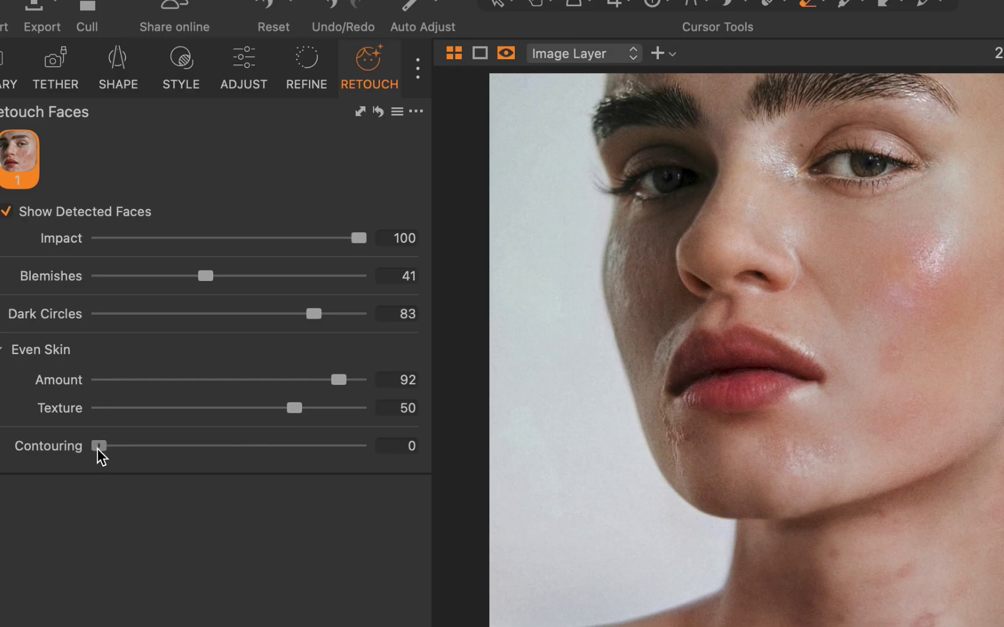
{"action": "left_click_drag", "start_coordinate": [99, 447], "coordinate": [342, 449]}
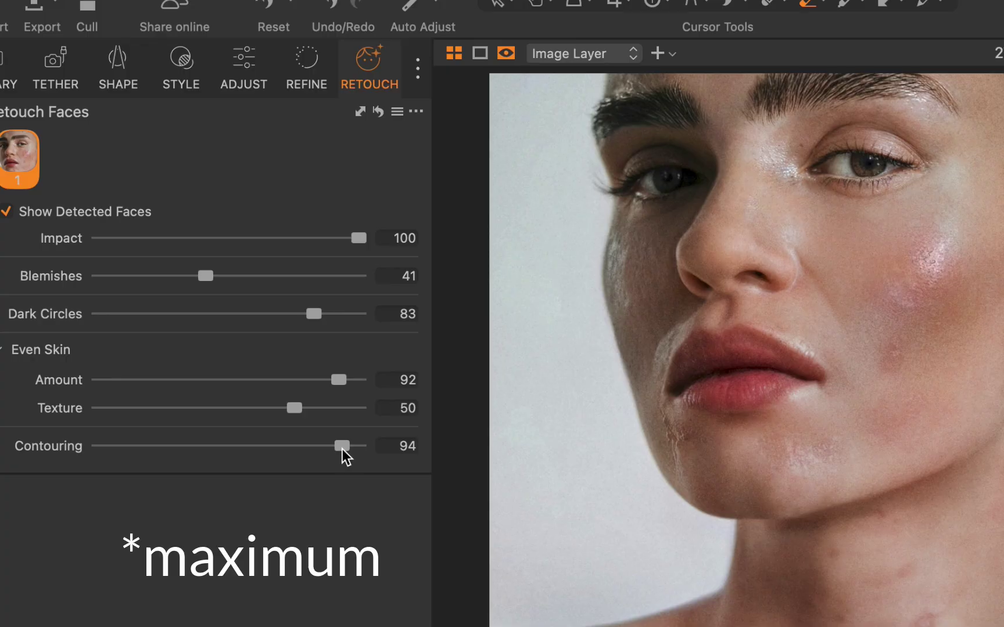
{"action": "double_click", "coordinate": [343, 449]}
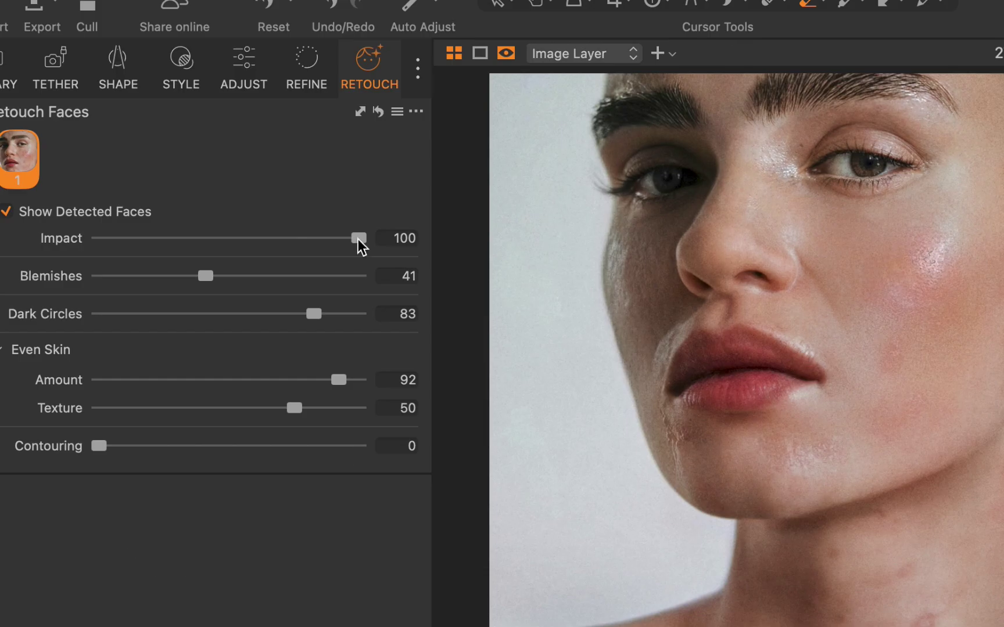
{"action": "mouse_move", "coordinate": [359, 238]}
{"action": "left_mouse_down"}
{"action": "mouse_move", "coordinate": [118, 238]}
{"action": "mouse_move", "coordinate": [56, 253]}
{"action": "mouse_move", "coordinate": [200, 237]}
{"action": "mouse_move", "coordinate": [410, 240]}
{"action": "mouse_move", "coordinate": [27, 212]}
{"action": "mouse_move", "coordinate": [201, 209]}
{"action": "mouse_move", "coordinate": [448, 240]}
{"action": "mouse_move", "coordinate": [255, 220]}
{"action": "mouse_move", "coordinate": [5, 213]}
{"action": "mouse_move", "coordinate": [123, 209]}
{"action": "mouse_move", "coordinate": [466, 262]}
{"action": "left_mouse_up"}
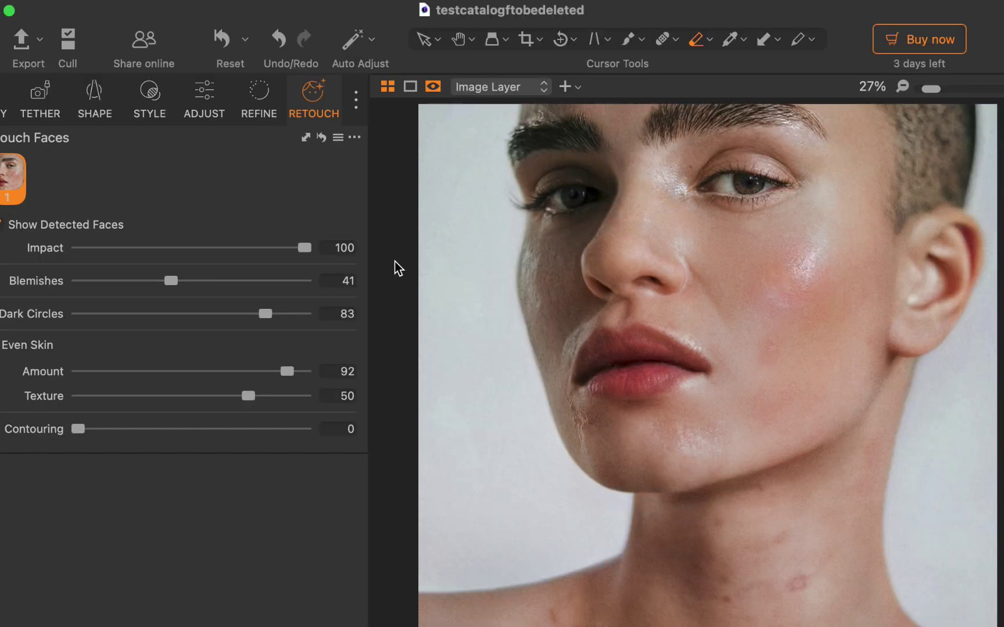
Step: After a glance at the Refine tab, heal three neck blemishes with the Heal brush
{"action": "left_click", "coordinate": [257, 98]}
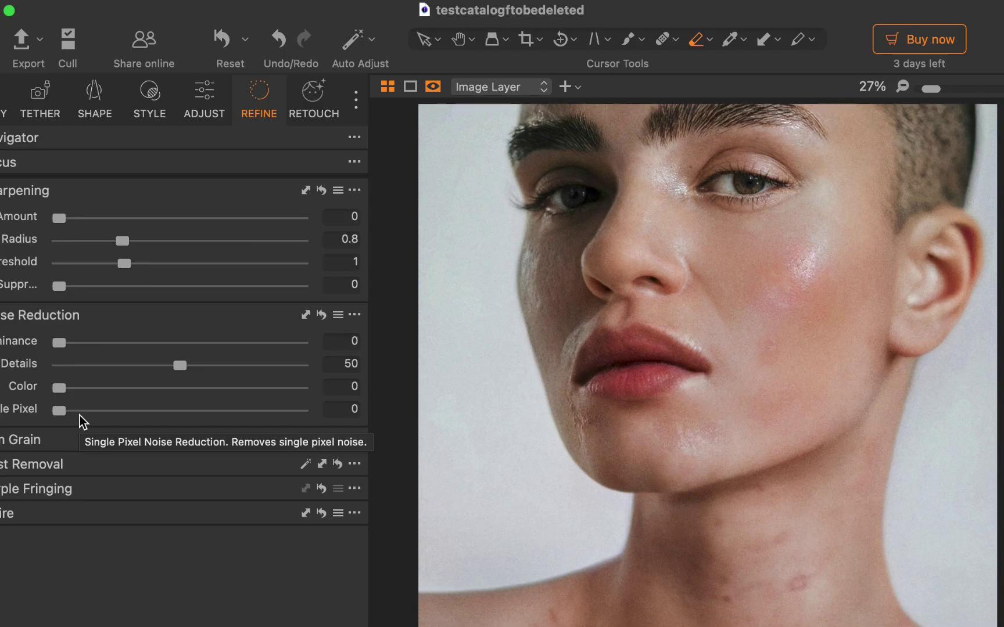
{"action": "left_click", "coordinate": [314, 100]}
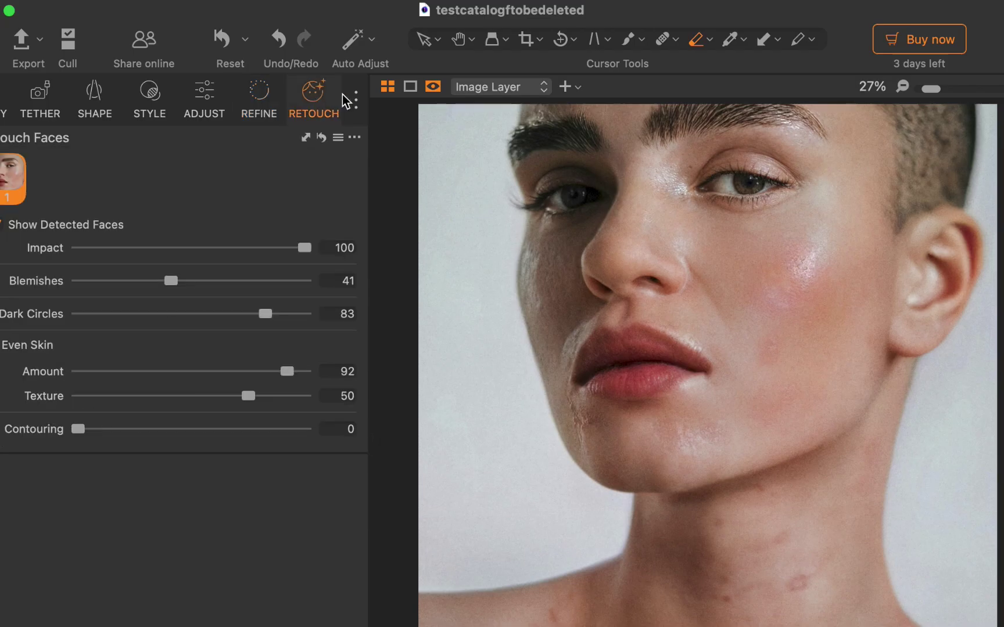
{"action": "left_click", "coordinate": [664, 39]}
{"action": "left_click", "coordinate": [800, 584]}
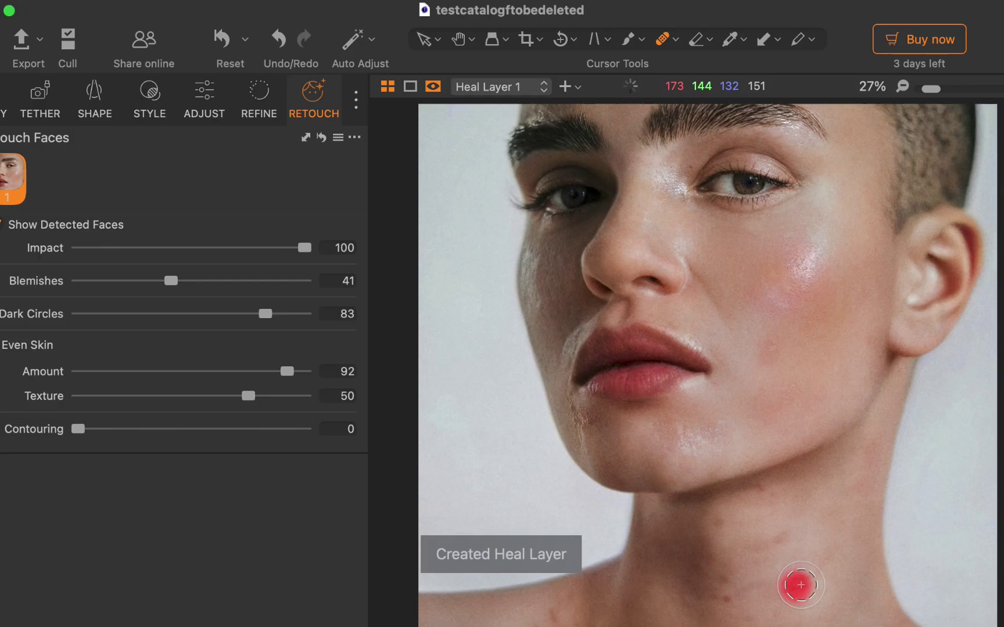
{"action": "left_click", "coordinate": [723, 525]}
{"action": "left_click", "coordinate": [556, 609]}
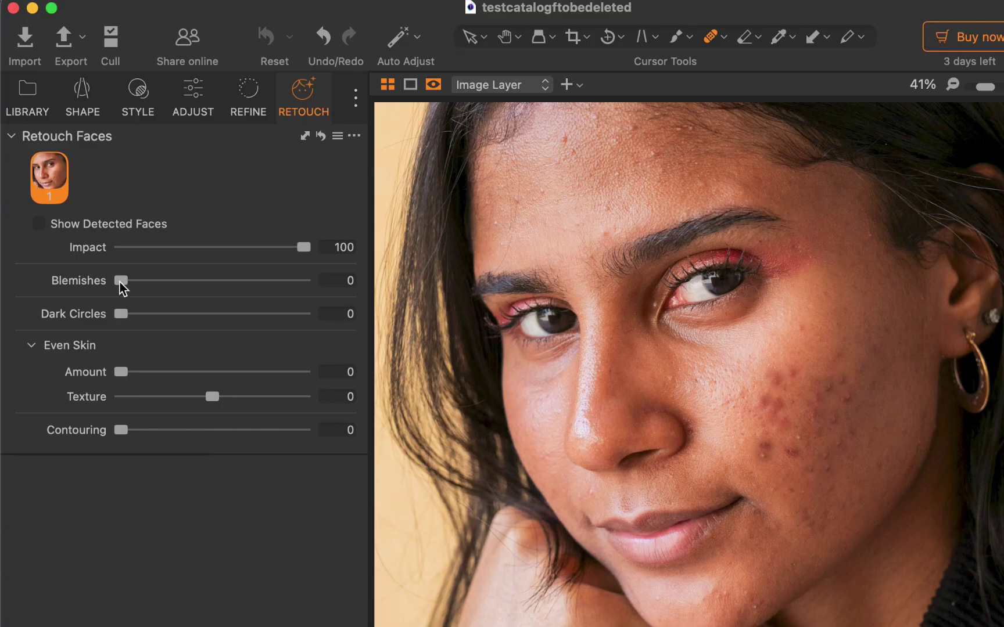
Step: Set Blemishes and Dark Circles to 100, Even Skin to about 55, and try then remove contouring
{"action": "left_click_drag", "start_coordinate": [121, 280], "coordinate": [308, 280]}
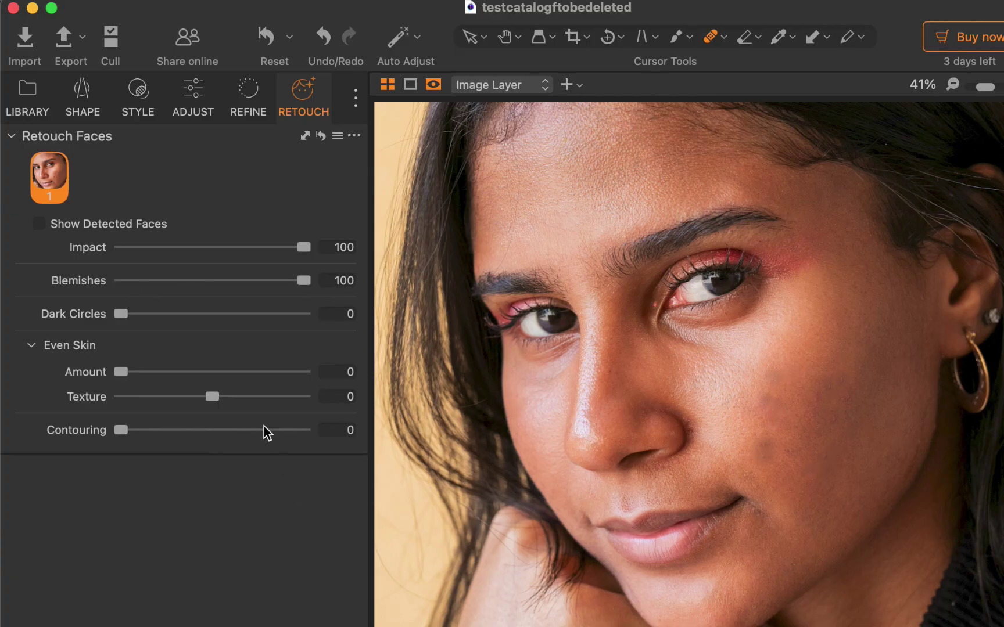
{"action": "left_click_drag", "start_coordinate": [120, 314], "coordinate": [321, 318]}
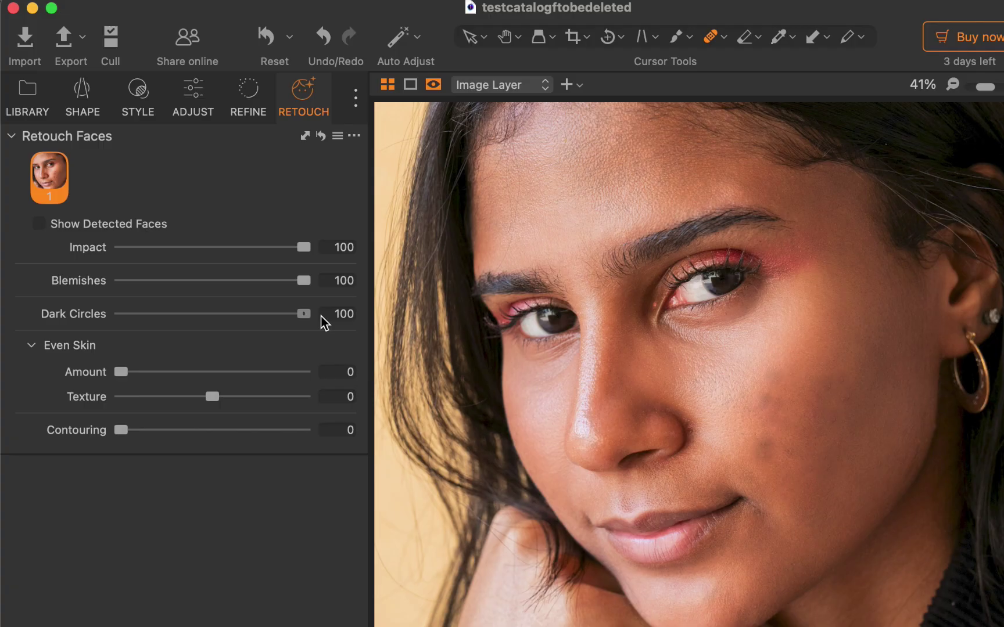
{"action": "left_click_drag", "start_coordinate": [120, 372], "coordinate": [325, 387]}
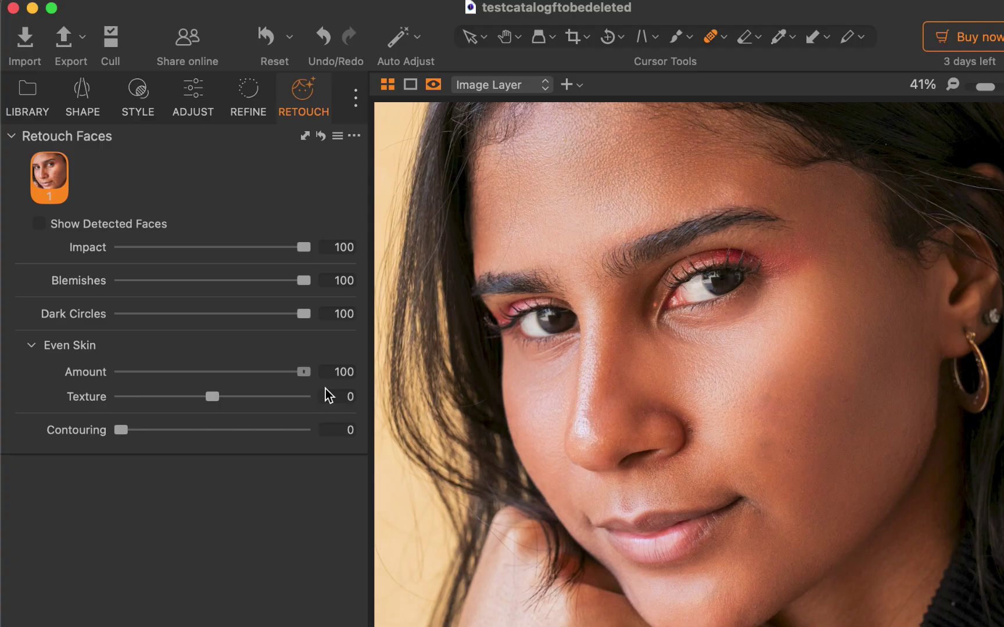
{"action": "left_click_drag", "start_coordinate": [328, 395], "coordinate": [198, 387]}
{"action": "left_click_drag", "start_coordinate": [121, 428], "coordinate": [320, 420]}
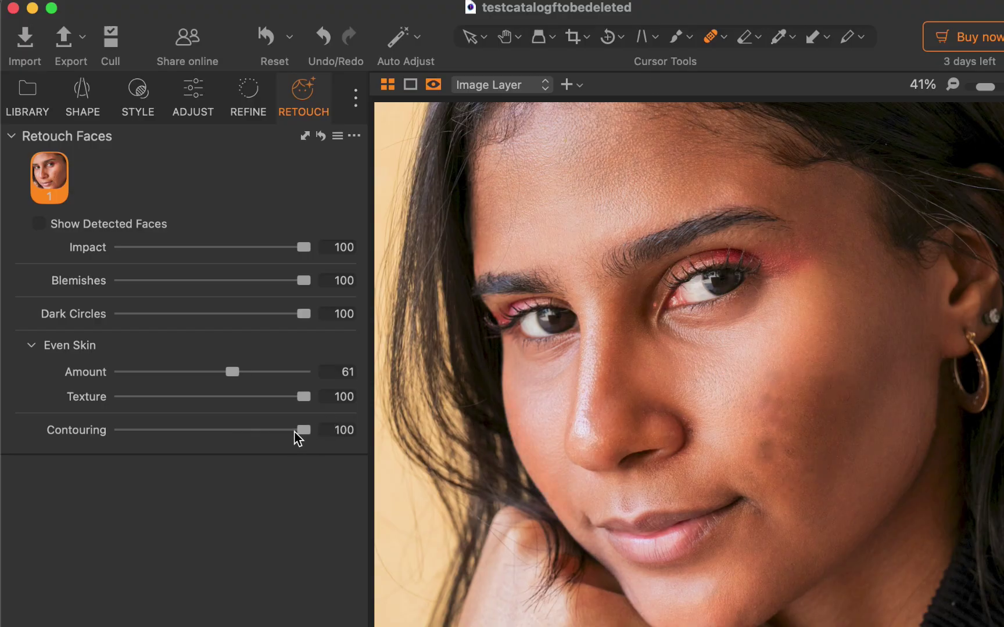
{"action": "left_click_drag", "start_coordinate": [303, 434], "coordinate": [92, 414]}
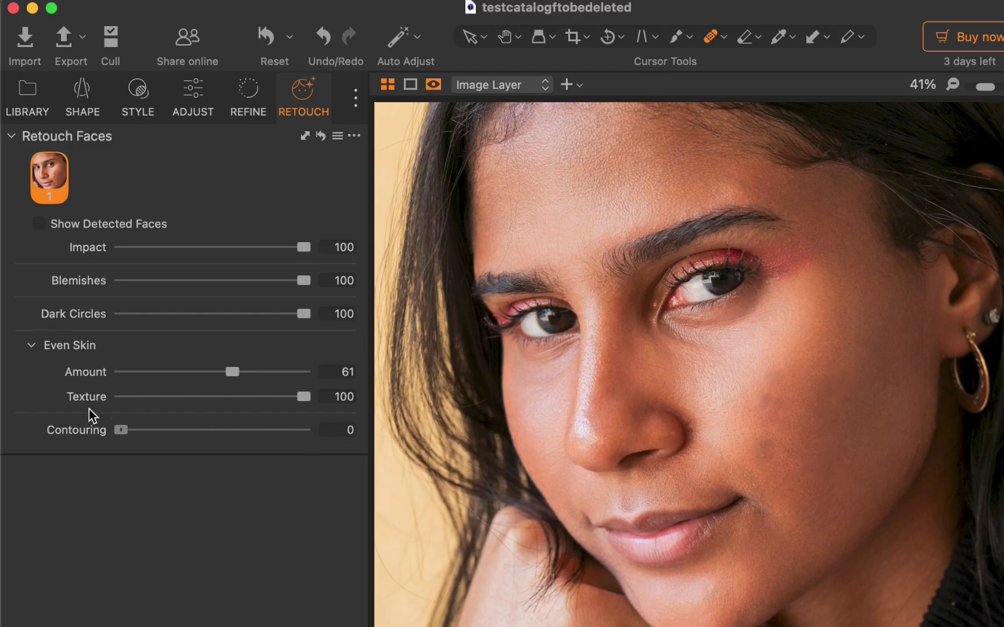
Step: Heal two cheek blemishes, return to the base layer and raise Contouring to 82
{"action": "key", "text": "q"}
{"action": "left_click", "coordinate": [762, 451]}
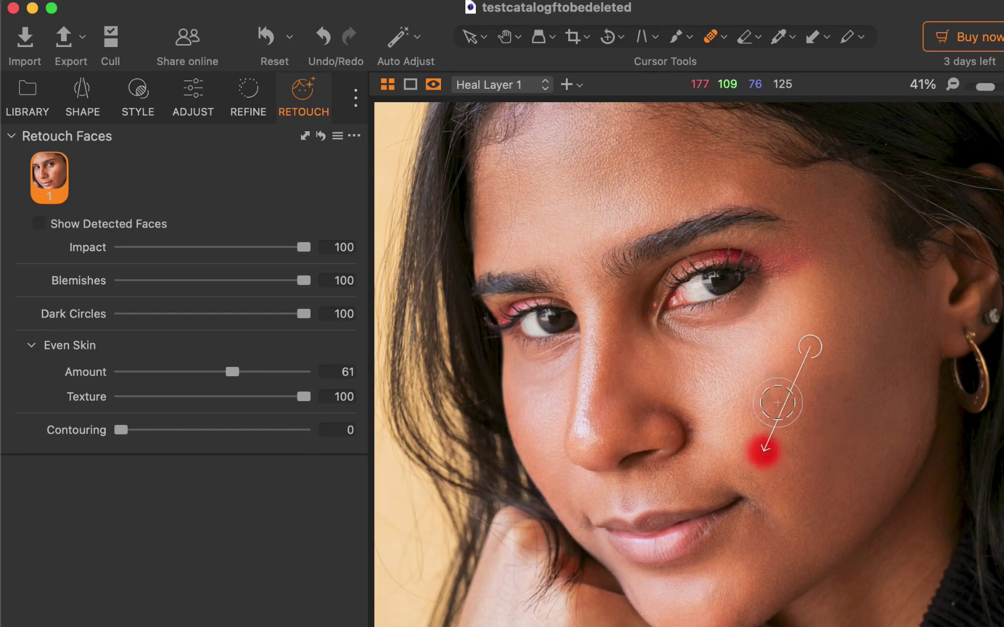
{"action": "left_click", "coordinate": [770, 388]}
{"action": "left_click", "coordinate": [193, 99]}
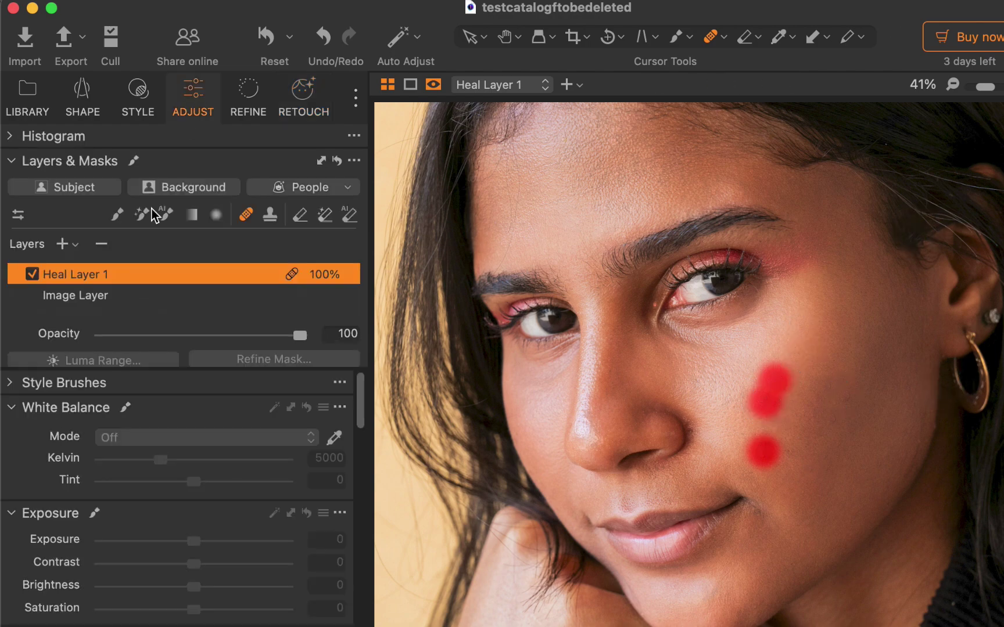
{"action": "left_click", "coordinate": [116, 297]}
{"action": "key", "text": "super+alt+6"}
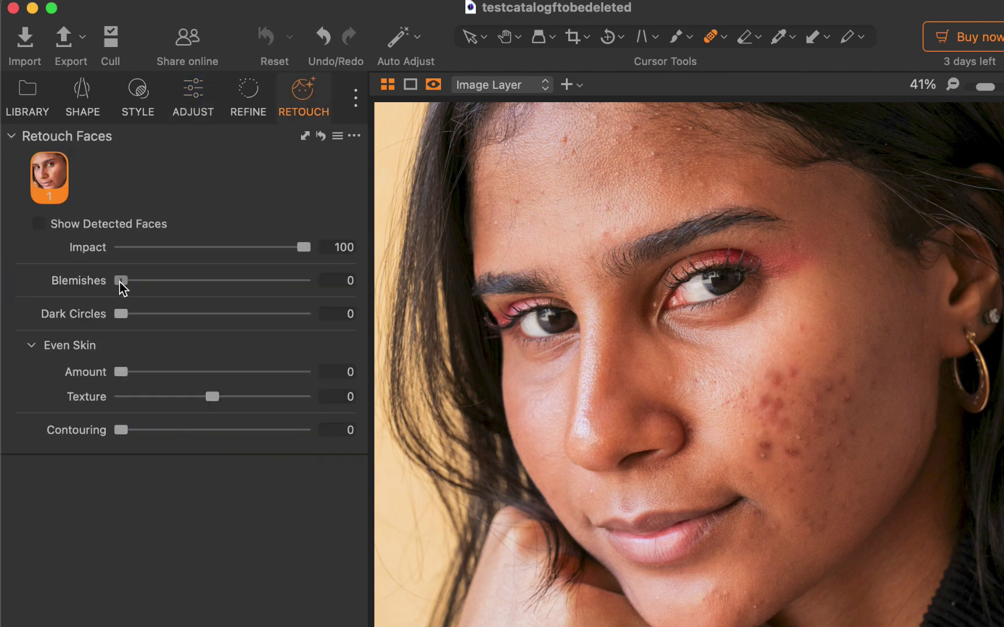
{"action": "left_click_drag", "start_coordinate": [251, 430], "coordinate": [269, 431]}
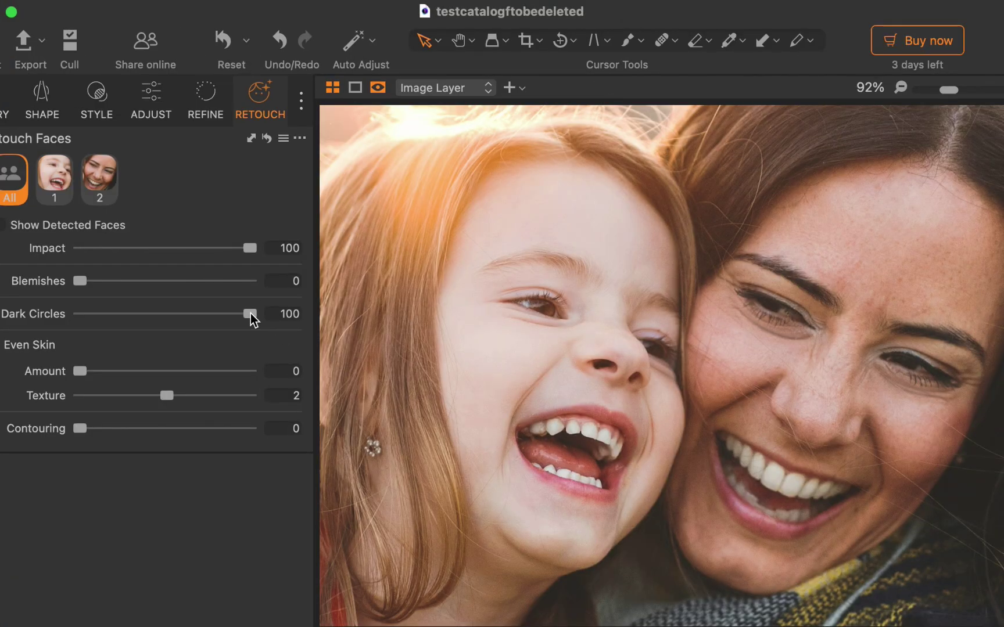
Step: Drag Dark Circles from 100 to 0 for all faces in the mother-and-daughter photo
{"action": "left_click_drag", "start_coordinate": [251, 314], "coordinate": [318, 357]}
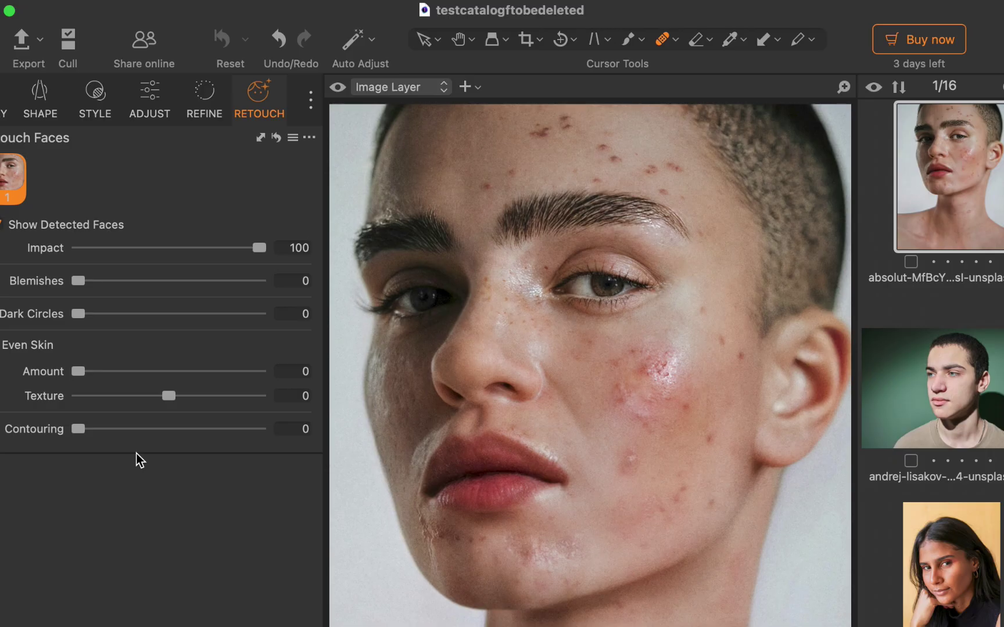
Step: Set Blemishes 100, Dark Circles 57, Even Skin 47, Contouring 18, then Copy Adjustments
{"action": "left_click_drag", "start_coordinate": [78, 280], "coordinate": [276, 294]}
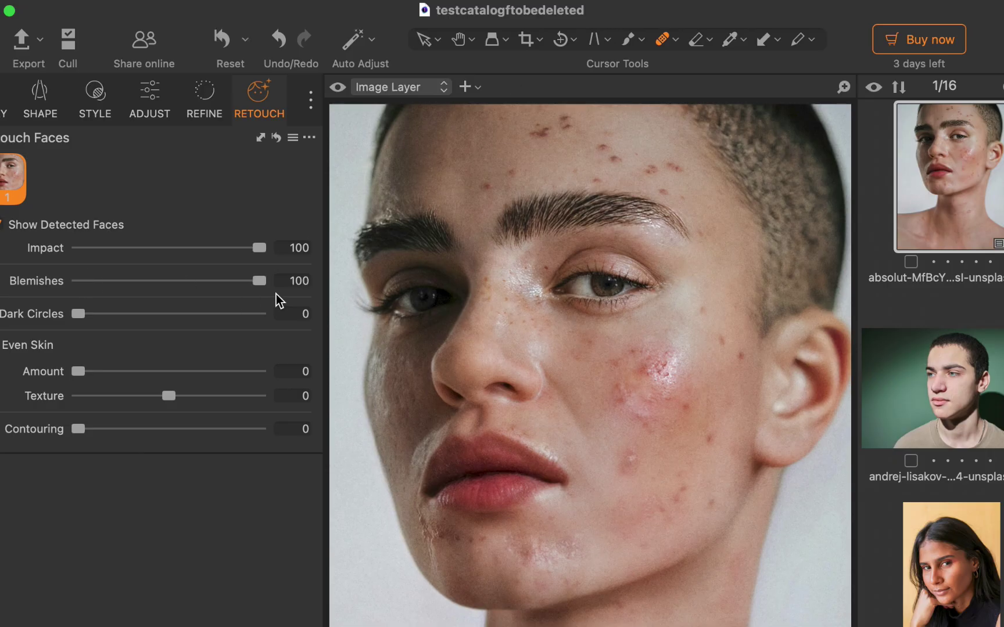
{"action": "left_click_drag", "start_coordinate": [78, 314], "coordinate": [182, 314]}
{"action": "left_click_drag", "start_coordinate": [95, 366], "coordinate": [164, 375]}
{"action": "left_click_drag", "start_coordinate": [77, 429], "coordinate": [110, 428]}
{"action": "left_click", "coordinate": [250, 9]}
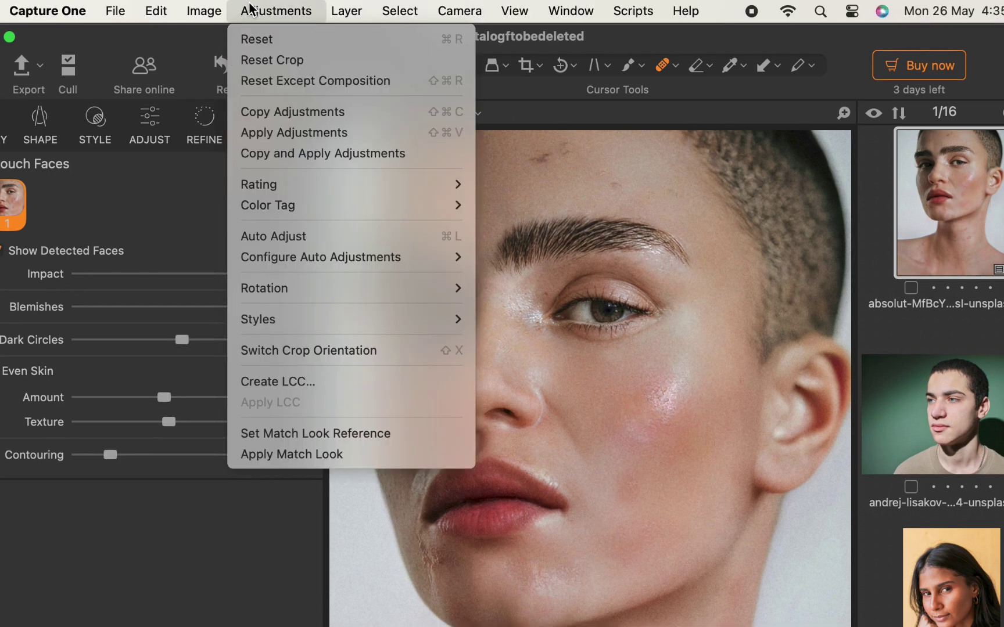
{"action": "left_click", "coordinate": [279, 112]}
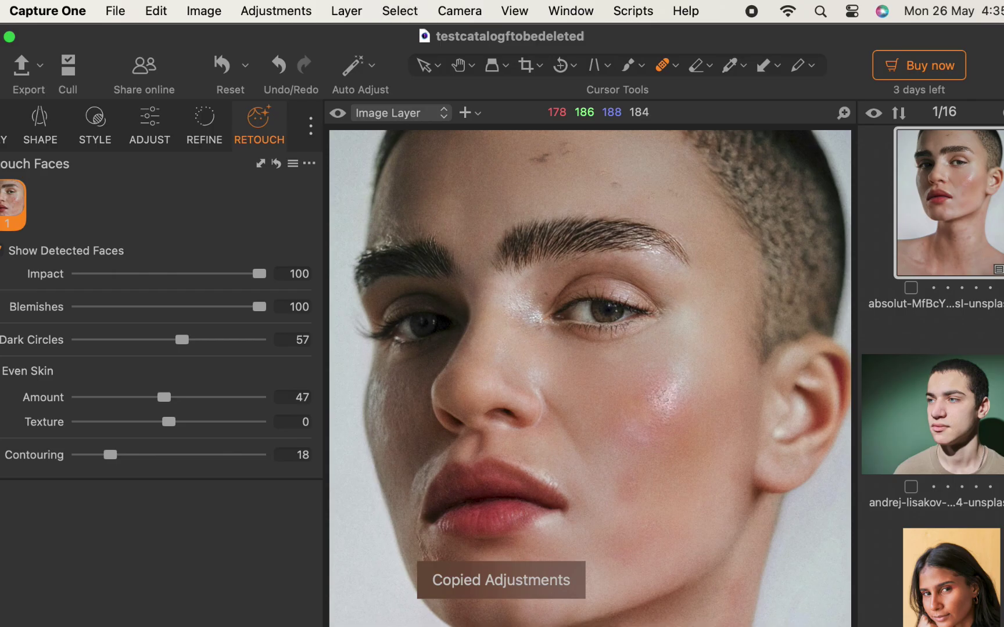
Step: Select all 16 photos and choose Adjustments > Apply Adjustments
{"action": "key", "text": "super+a"}
{"action": "left_click", "coordinate": [275, 11]}
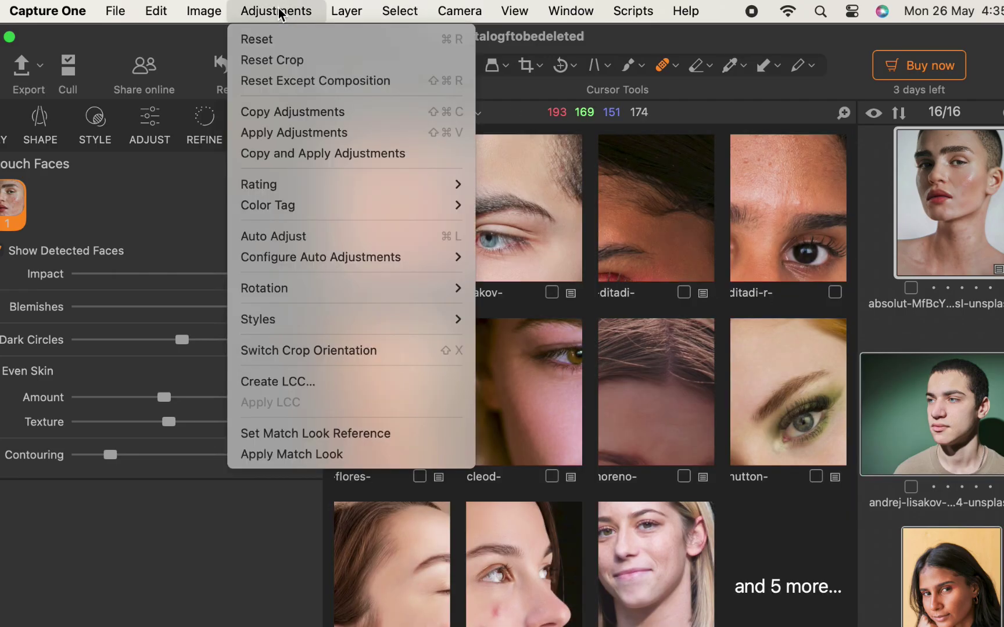
{"action": "left_click", "coordinate": [293, 132]}
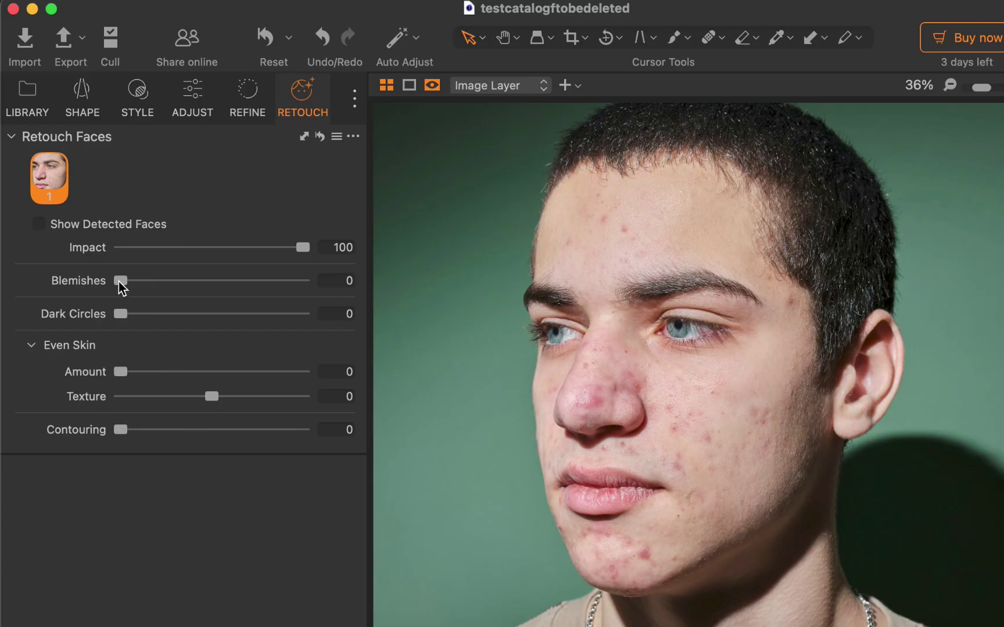
Step: Set Blemishes to 100 after comparing strengths, Dark Circles to 79, then raise detection sensitivity
{"action": "left_click_drag", "start_coordinate": [121, 281], "coordinate": [307, 296]}
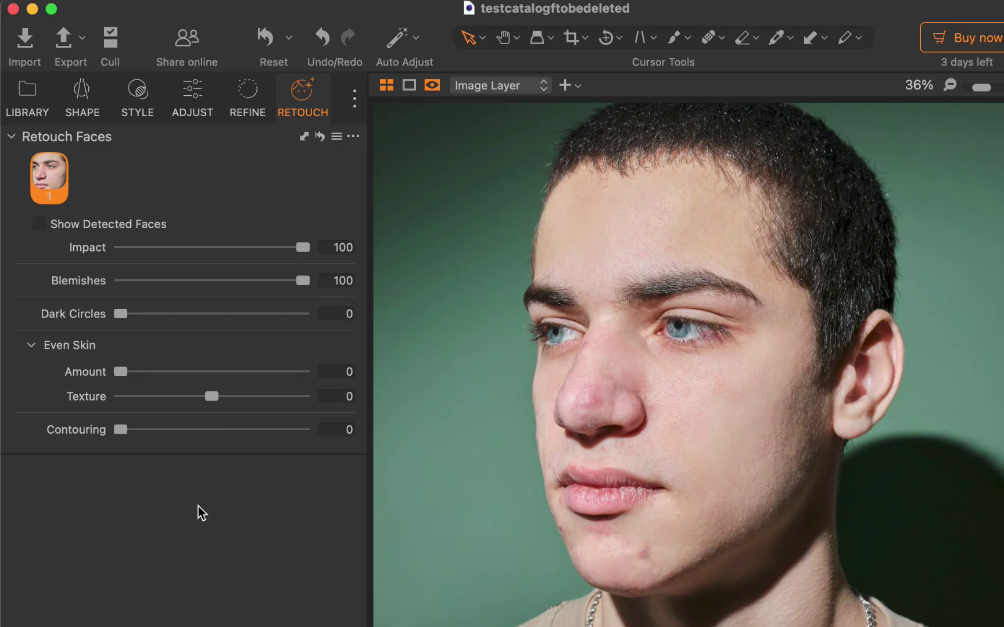
{"action": "mouse_move", "coordinate": [303, 281]}
{"action": "left_mouse_down"}
{"action": "mouse_move", "coordinate": [138, 280]}
{"action": "mouse_move", "coordinate": [309, 284]}
{"action": "left_mouse_up"}
{"action": "scroll", "coordinate": [502, 385], "scroll_direction": "up", "scroll_amount": 3}
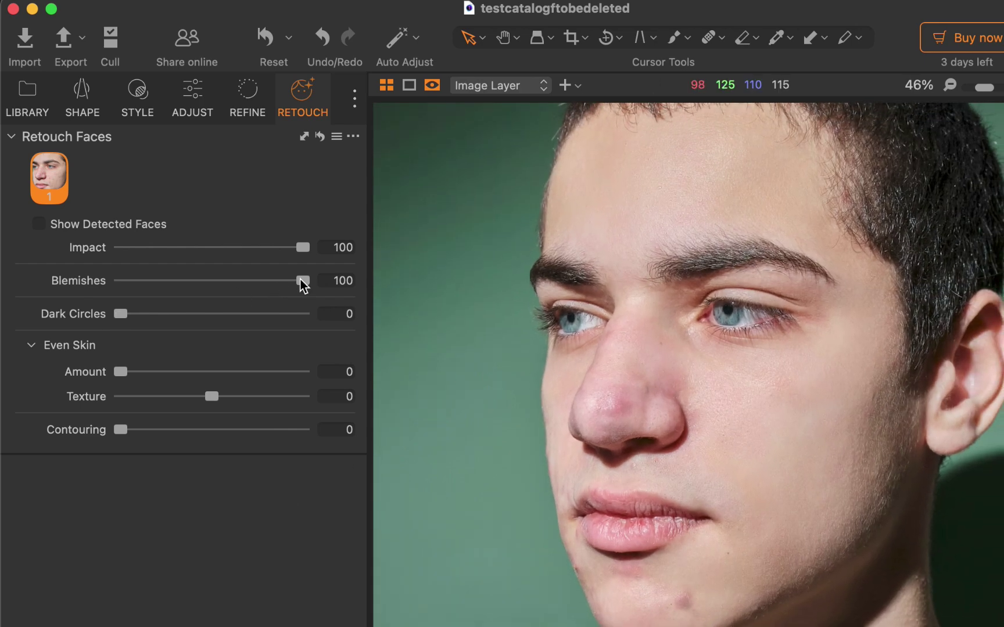
{"action": "mouse_move", "coordinate": [303, 285]}
{"action": "left_mouse_down"}
{"action": "mouse_move", "coordinate": [195, 285]}
{"action": "mouse_move", "coordinate": [338, 291]}
{"action": "mouse_move", "coordinate": [130, 269]}
{"action": "mouse_move", "coordinate": [291, 285]}
{"action": "mouse_move", "coordinate": [188, 285]}
{"action": "mouse_move", "coordinate": [319, 289]}
{"action": "left_mouse_up"}
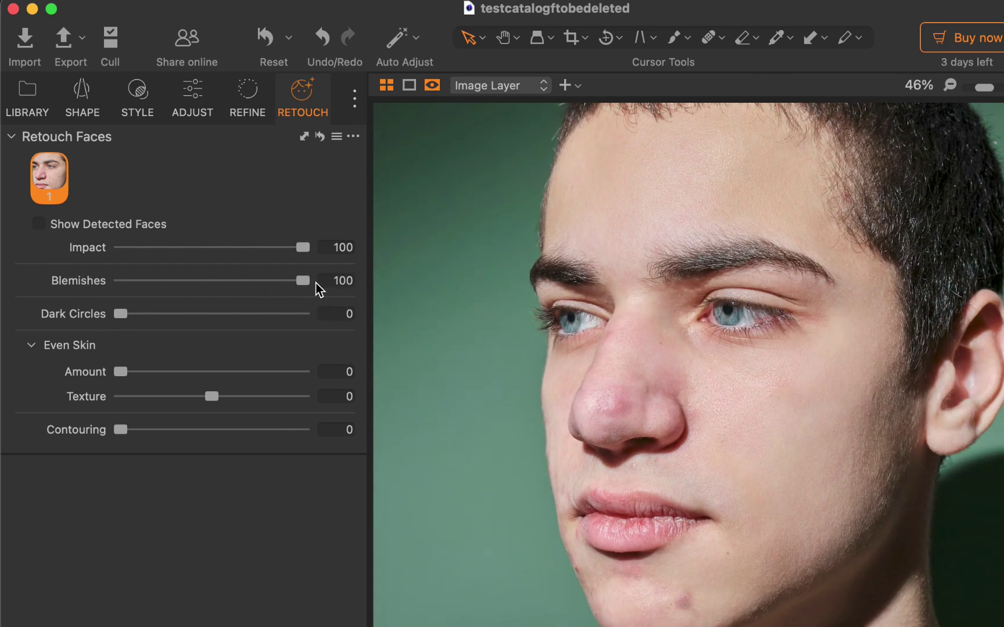
{"action": "left_click_drag", "start_coordinate": [120, 314], "coordinate": [266, 314]}
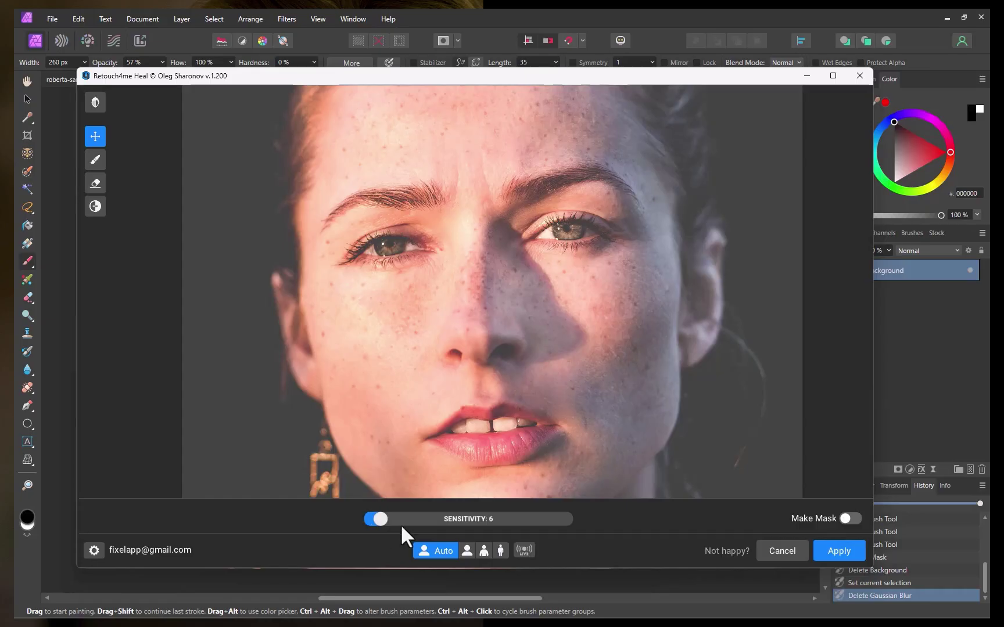
{"action": "left_click_drag", "start_coordinate": [400, 524], "coordinate": [582, 529]}
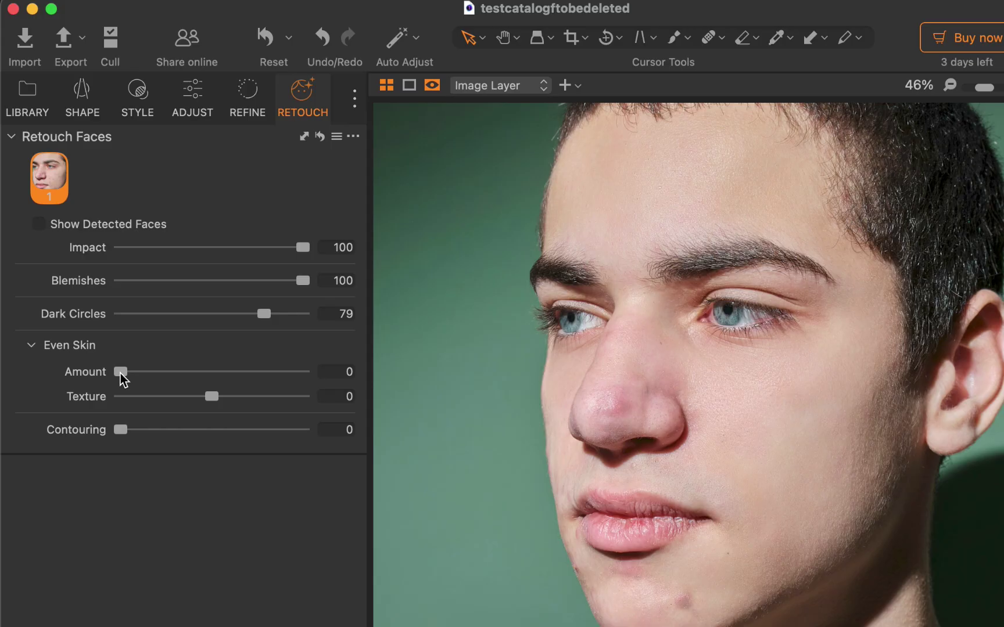
{"action": "mouse_move", "coordinate": [120, 371]}
{"action": "left_mouse_down"}
{"action": "mouse_move", "coordinate": [389, 385]}
{"action": "mouse_move", "coordinate": [40, 357]}
{"action": "mouse_move", "coordinate": [264, 372]}
{"action": "mouse_move", "coordinate": [36, 328]}
{"action": "left_mouse_up"}
{"action": "left_click_drag", "start_coordinate": [165, 419], "coordinate": [82, 420]}
Step: Heal one spot with the Heal brush and set Blemishes to 100
{"action": "left_click", "coordinate": [708, 41]}
{"action": "left_click", "coordinate": [684, 595]}
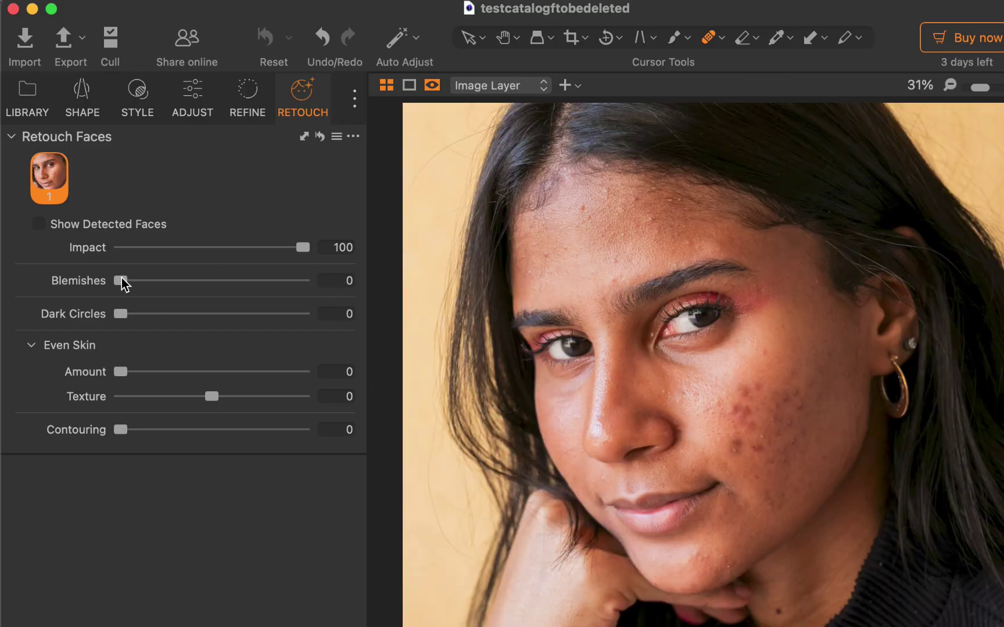
{"action": "scroll", "coordinate": [592, 485], "scroll_direction": "up", "scroll_amount": 3}
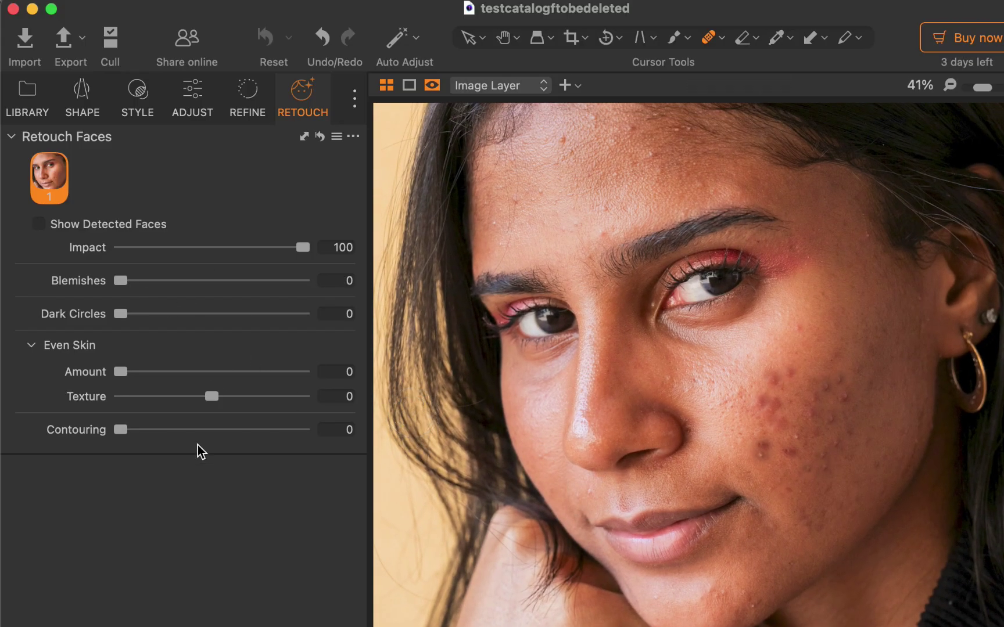
{"action": "left_click_drag", "start_coordinate": [120, 281], "coordinate": [323, 280]}
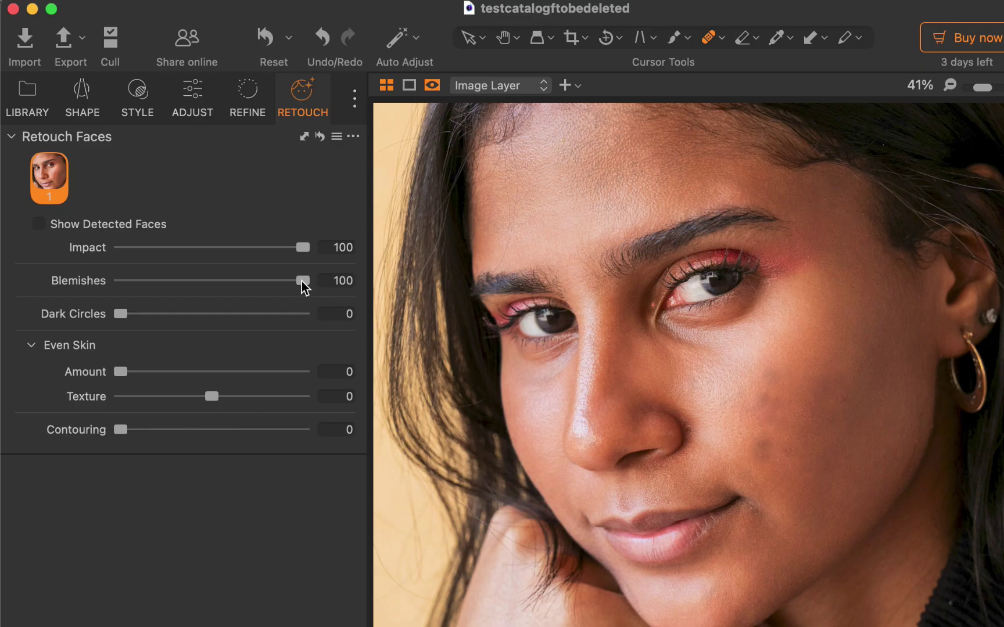
{"action": "left_click_drag", "start_coordinate": [303, 284], "coordinate": [334, 283]}
Step: Set Dark Circles 100, Even Skin Amount 61 and Texture 100, briefly previewing contouring
{"action": "left_click_drag", "start_coordinate": [138, 314], "coordinate": [352, 316]}
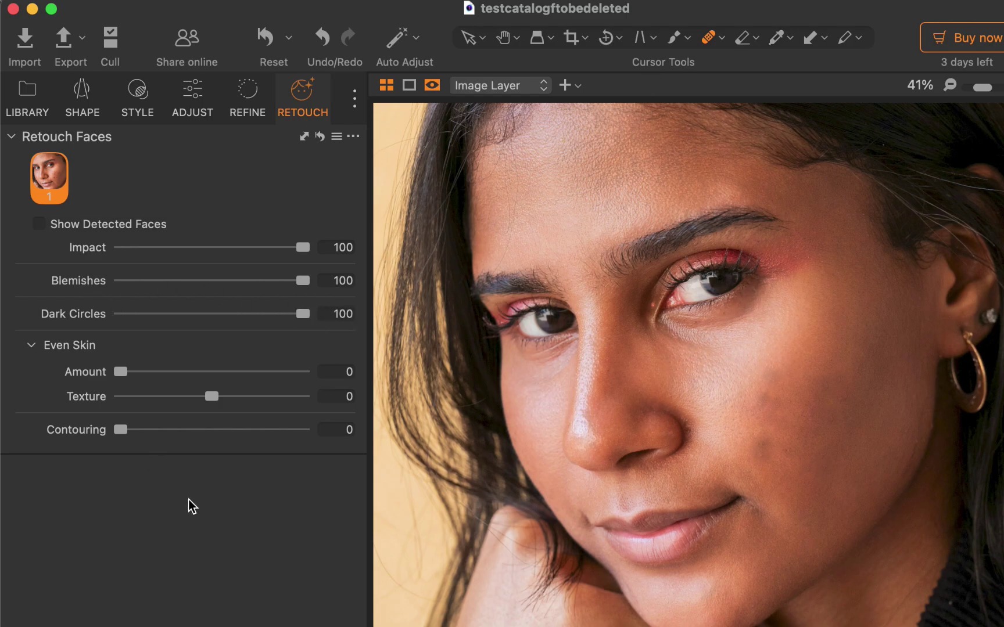
{"action": "left_click_drag", "start_coordinate": [122, 377], "coordinate": [260, 381]}
{"action": "left_click_drag", "start_coordinate": [197, 362], "coordinate": [128, 354]}
{"action": "left_click_drag", "start_coordinate": [93, 317], "coordinate": [232, 315]}
{"action": "left_click_drag", "start_coordinate": [214, 397], "coordinate": [315, 378]}
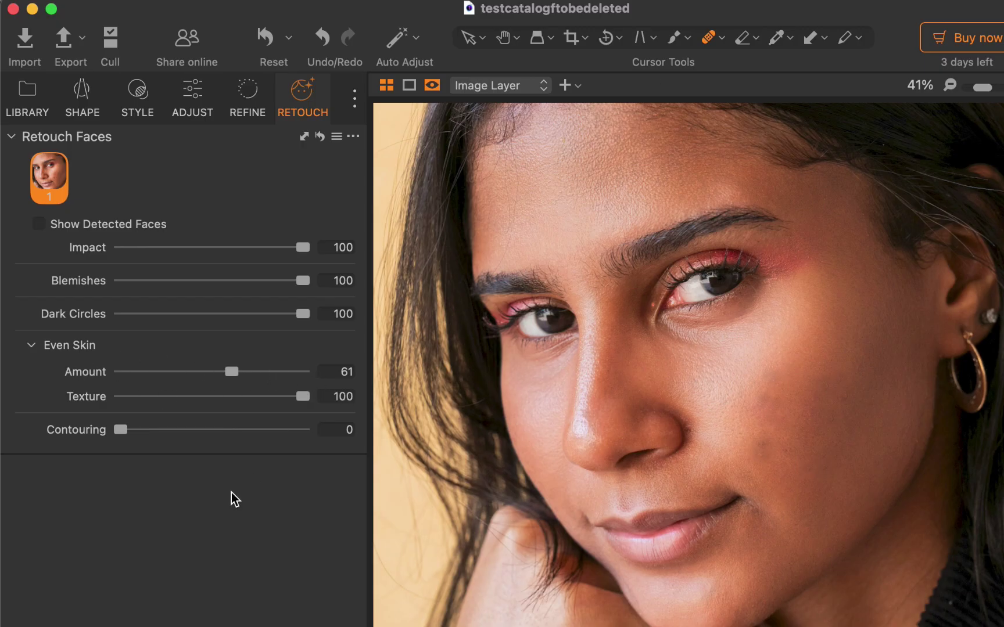
{"action": "left_click_drag", "start_coordinate": [120, 430], "coordinate": [88, 415]}
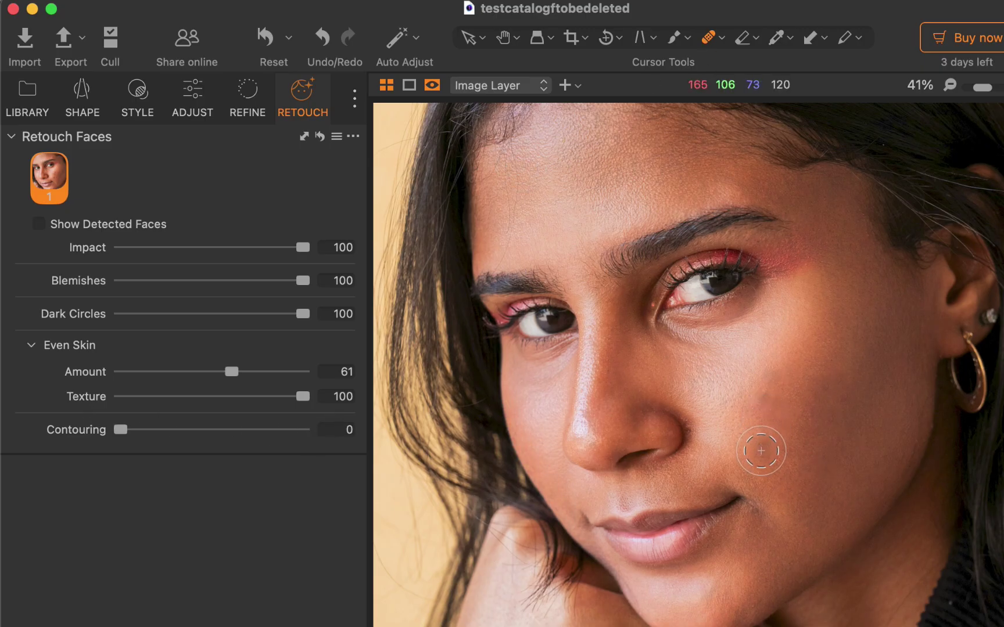
Step: Heal two blemishes on the woman's cheek, then select the base Image Layer
{"action": "left_click", "coordinate": [761, 451]}
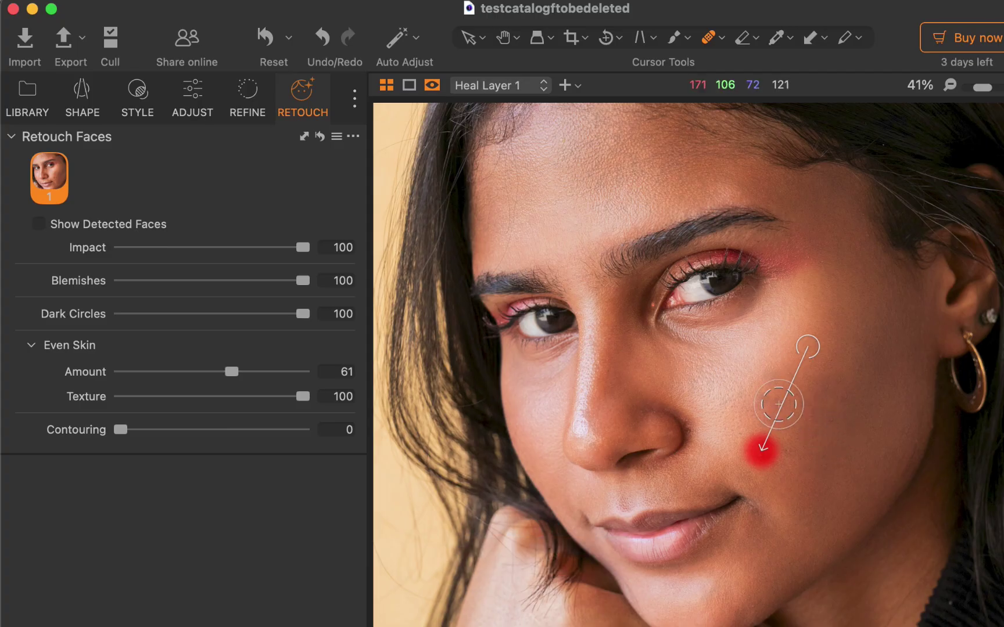
{"action": "left_click", "coordinate": [763, 401]}
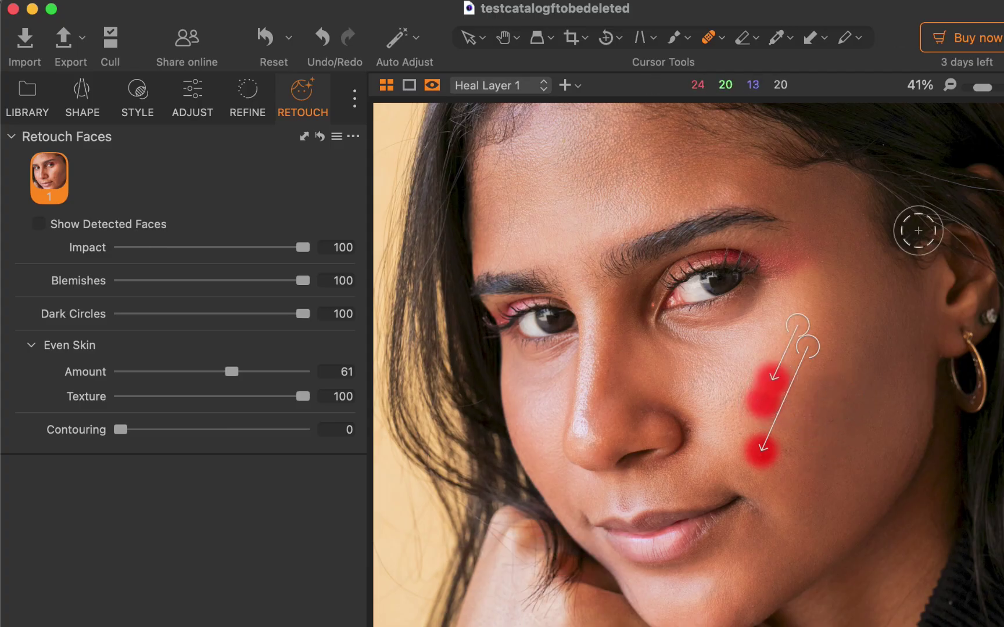
{"action": "left_click", "coordinate": [197, 95]}
{"action": "left_click", "coordinate": [117, 298]}
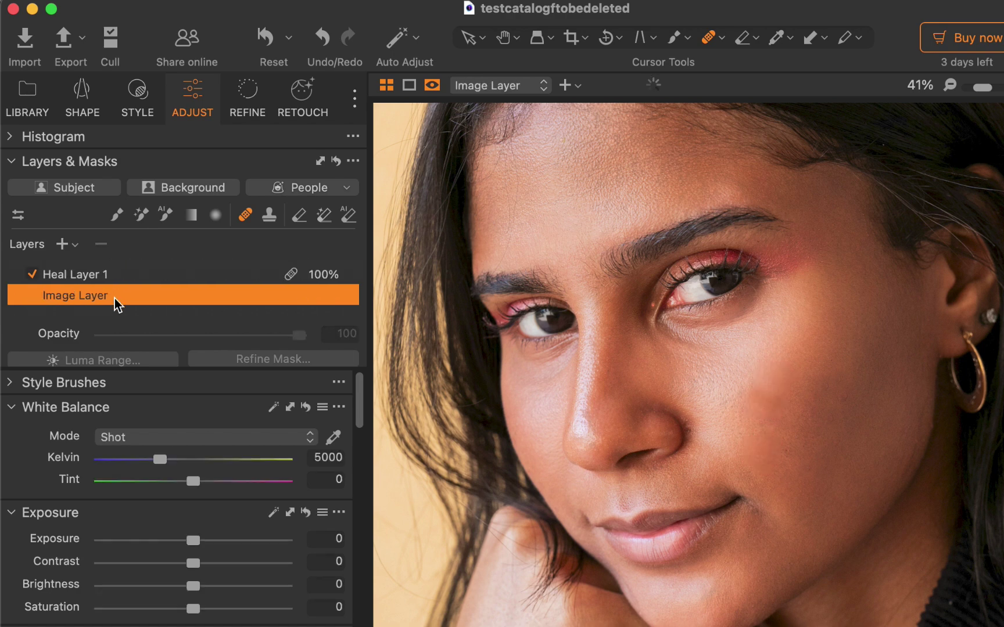
Step: Set face Contouring to 42 and toggle the before/after comparison
{"action": "left_click", "coordinate": [301, 104]}
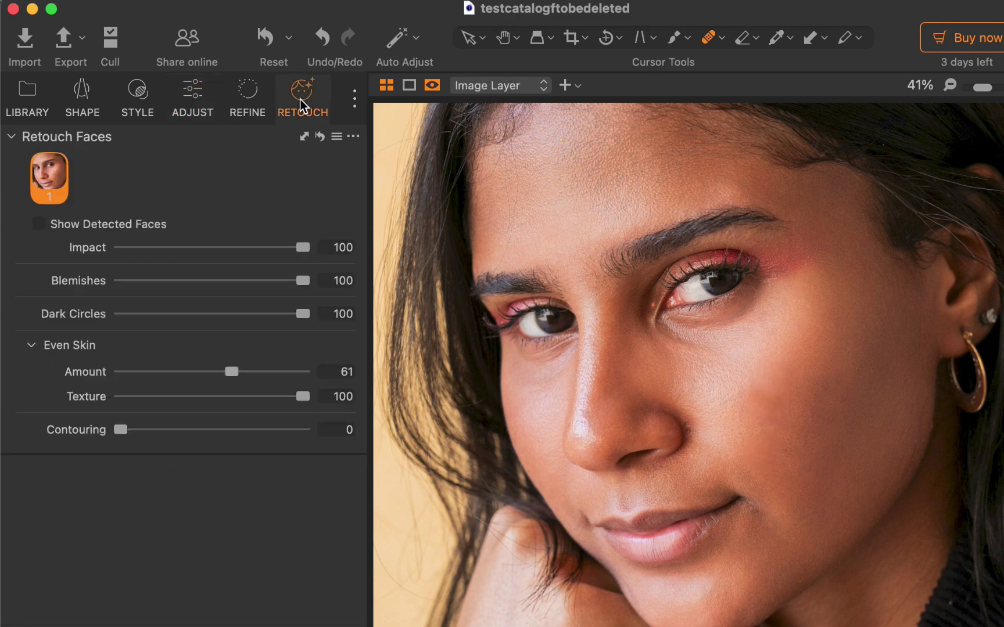
{"action": "left_click_drag", "start_coordinate": [121, 432], "coordinate": [197, 437]}
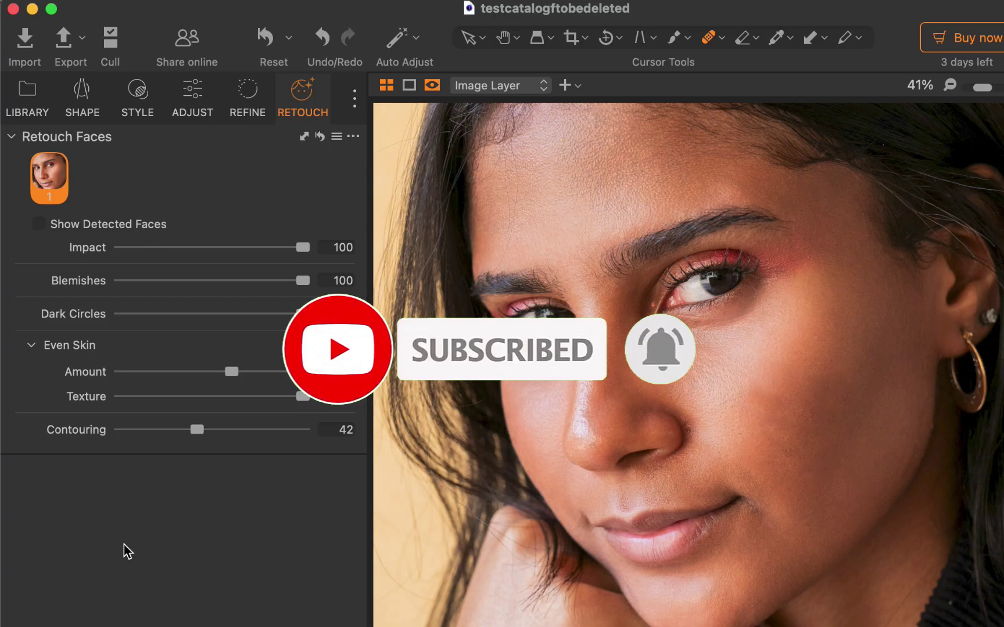
{"action": "key", "text": "y"}
{"action": "key", "text": "y"}
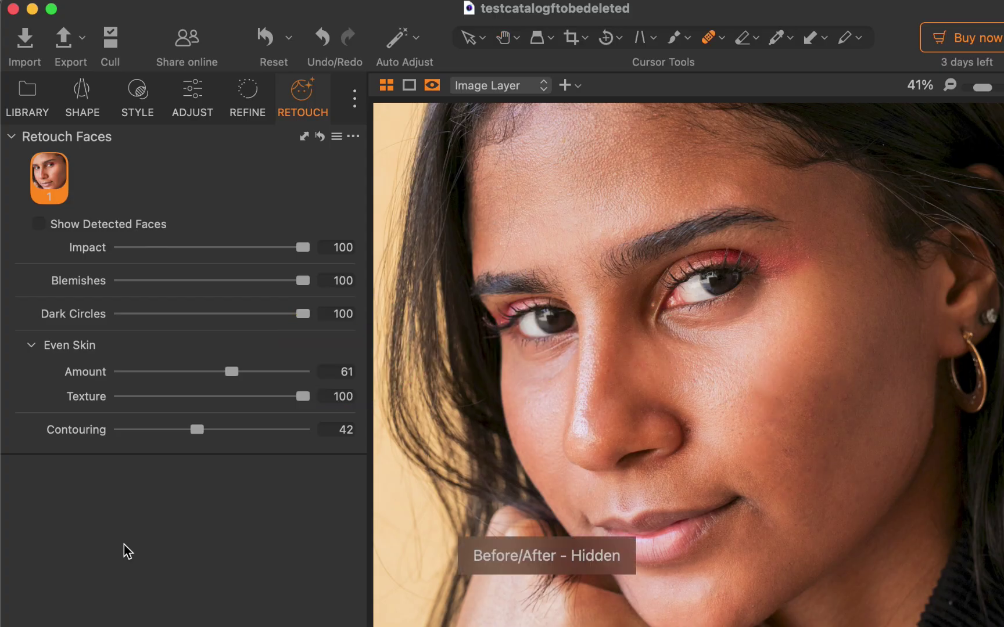